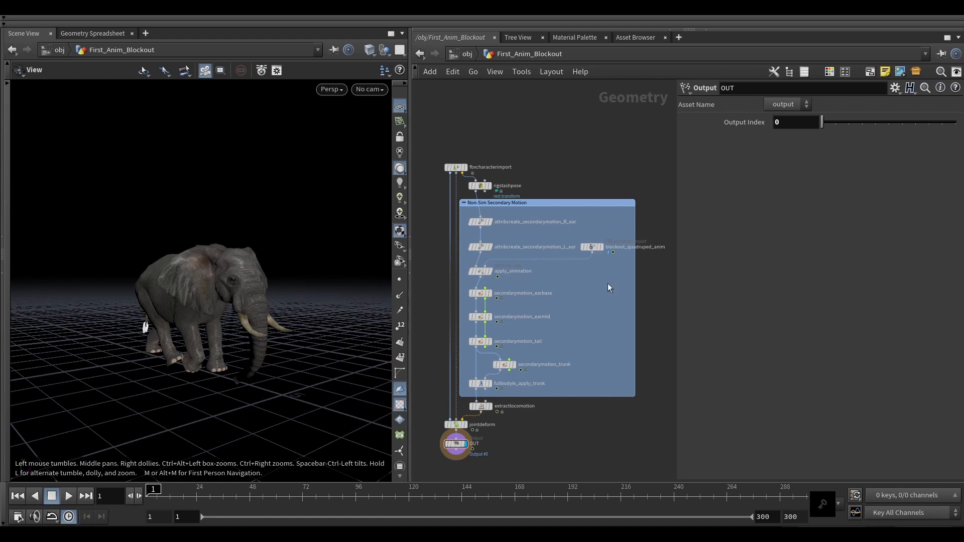
- Examine the parameters of secondarymotion_earbase, rigstashpose and the two ear attribcreate nodes
scroll(541, 181, "up", 3)
scroll(537, 168, "down", 3)
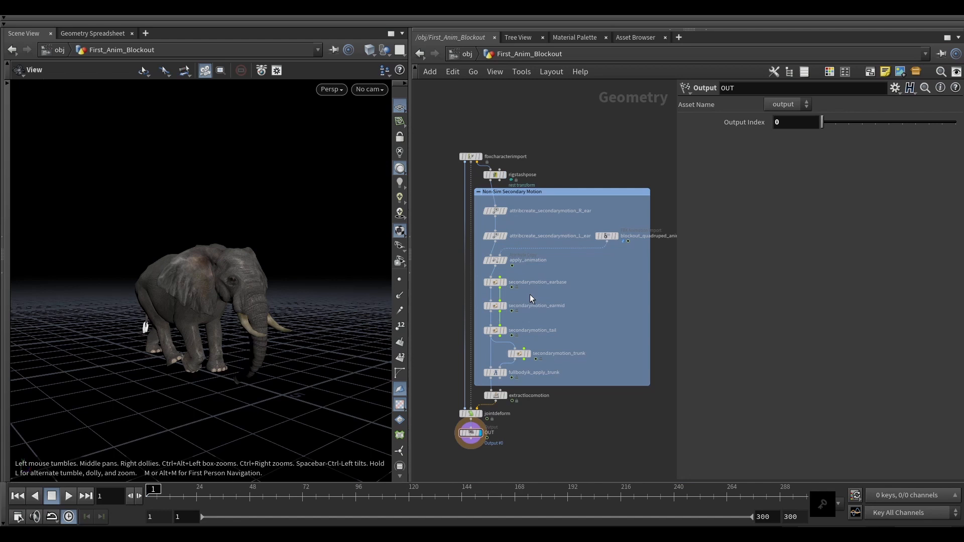
left_click(489, 283)
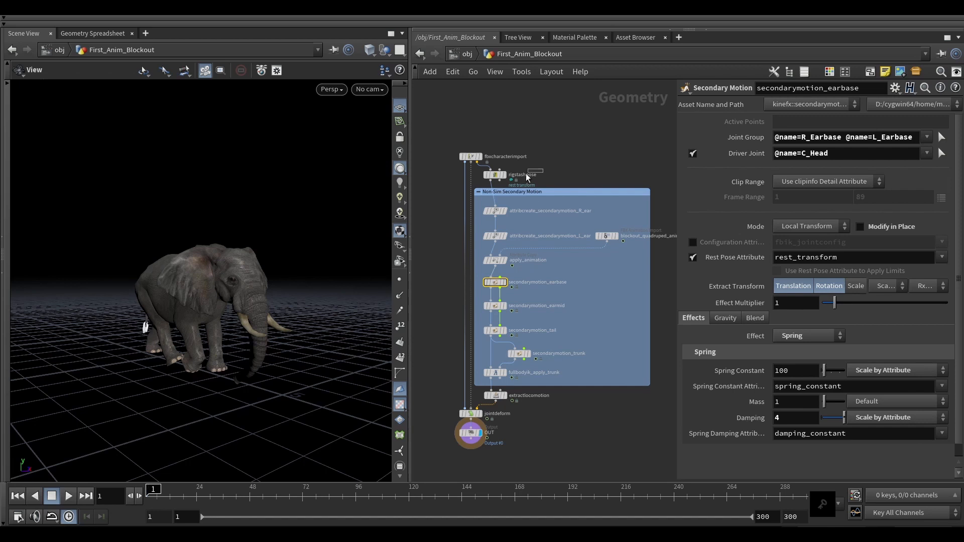
left_click(498, 177)
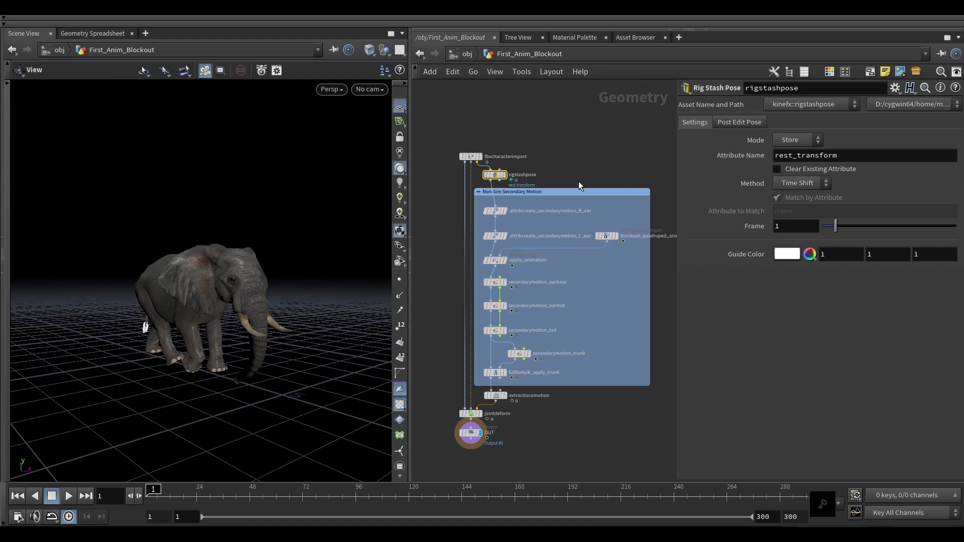
left_click_drag(523, 201, 490, 245)
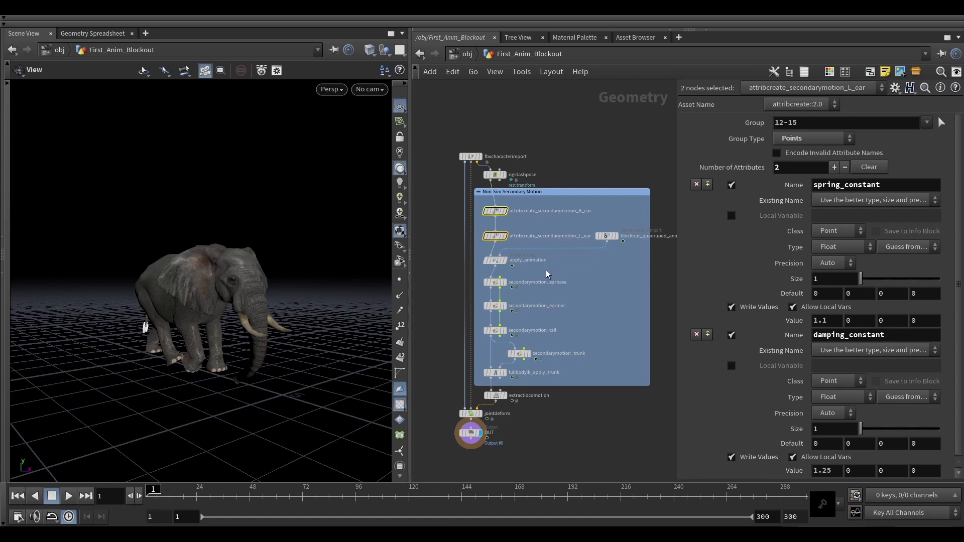
- Display the blockout_quadruped_anim node, play its skeleton animation and return to frame 1
left_click(617, 236)
left_click(606, 236)
left_click_drag(258, 220, 167, 274)
key("Up")
middle_click_drag(202, 280, 308, 291)
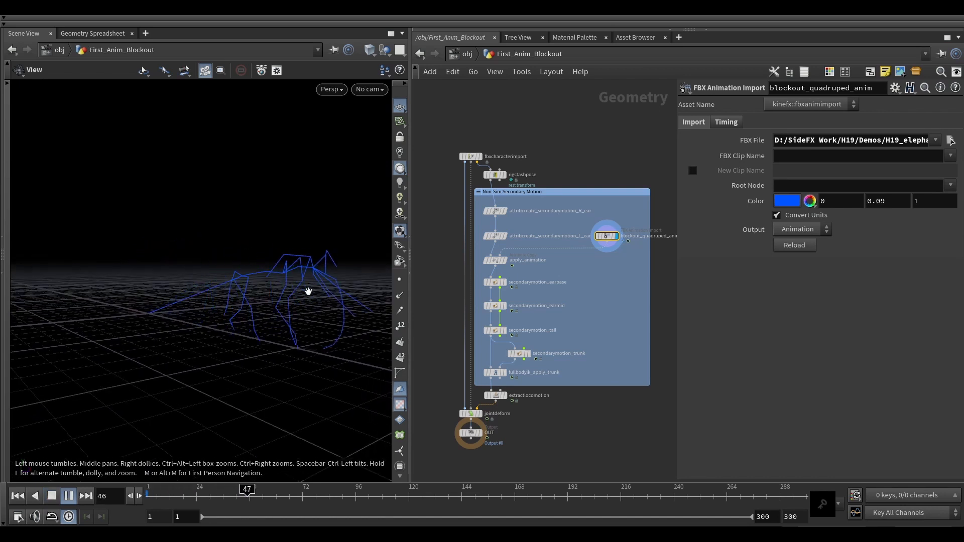
left_click_drag(273, 496, 146, 496)
scroll(193, 263, "up", 3)
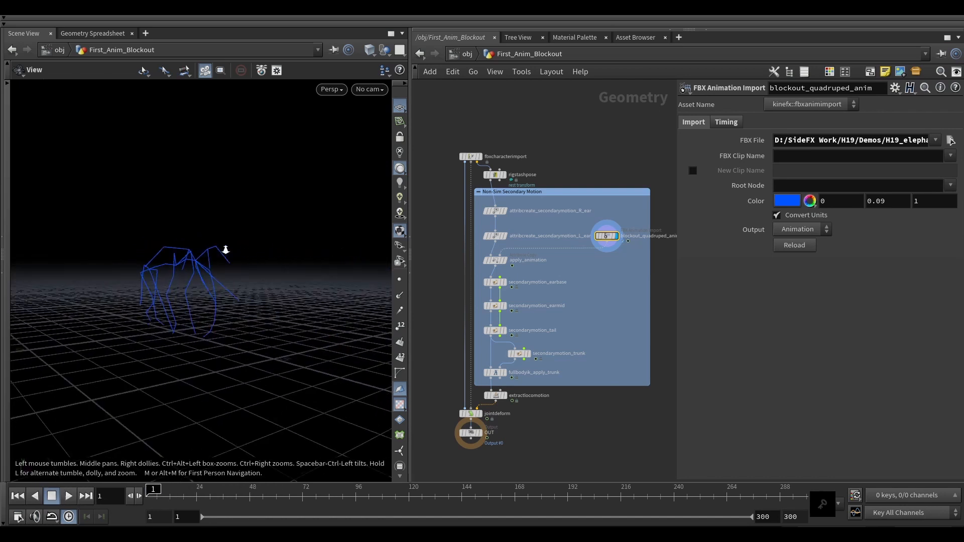
- Display the apply_animation node and examine which attributes it copies onto the skeleton
mouse_move(480, 167)
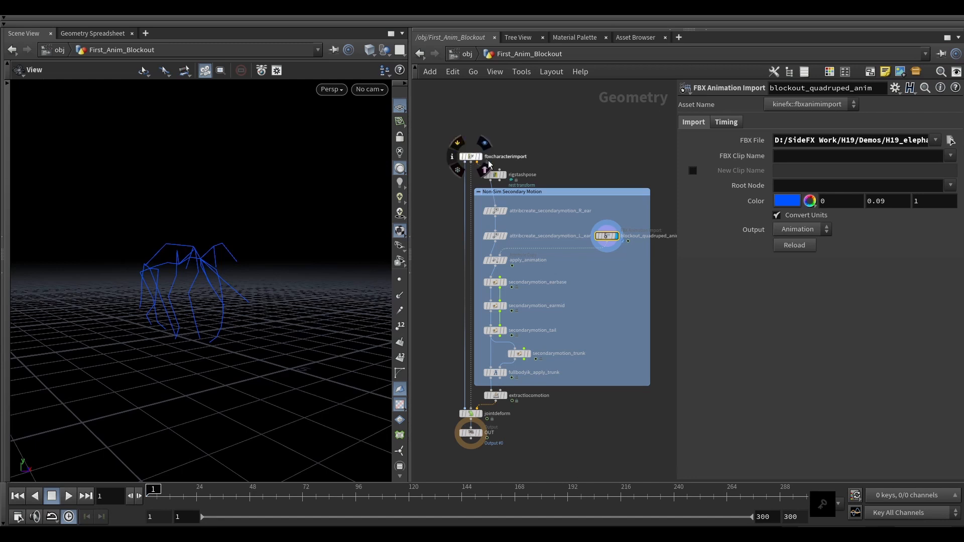
scroll(515, 261, "up", 2)
left_click(490, 257)
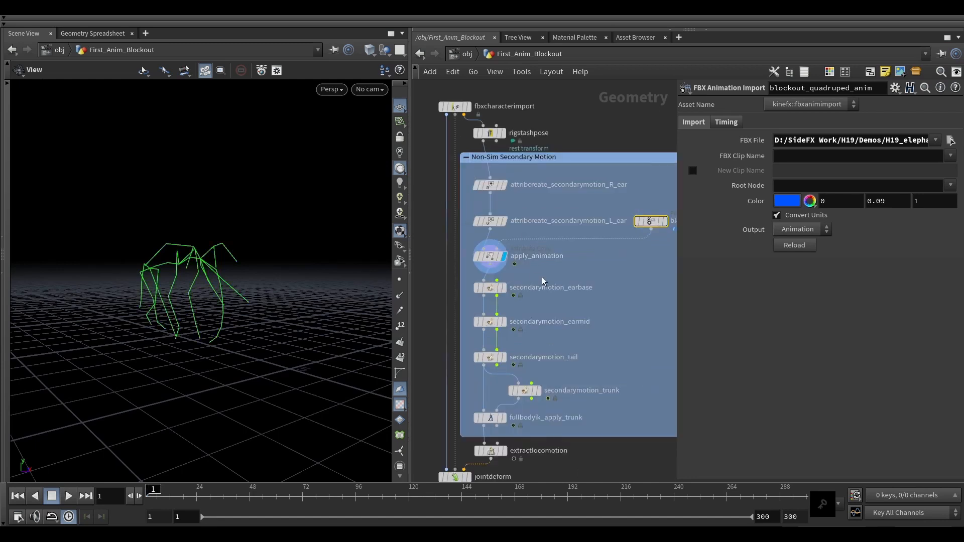
left_click_drag(204, 282, 178, 271)
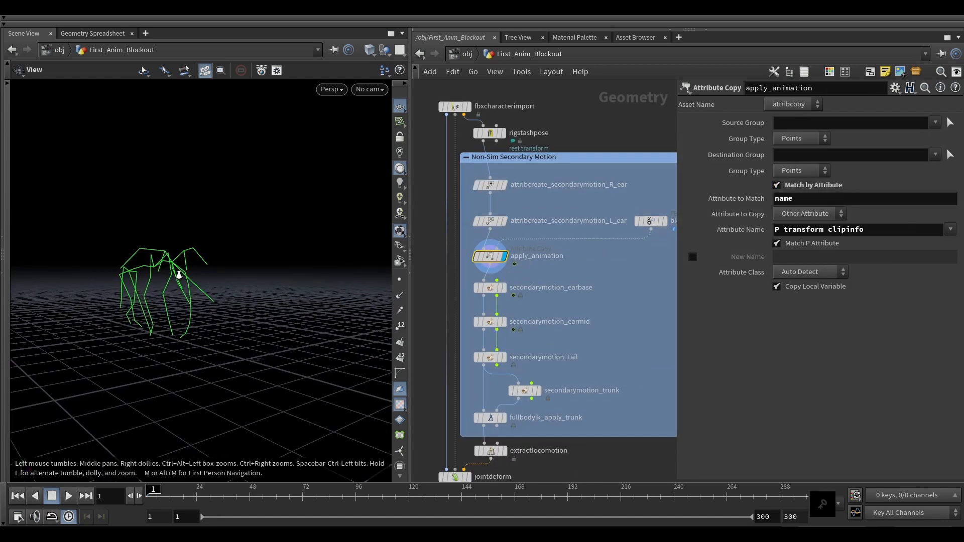
left_click_drag(524, 268, 480, 254)
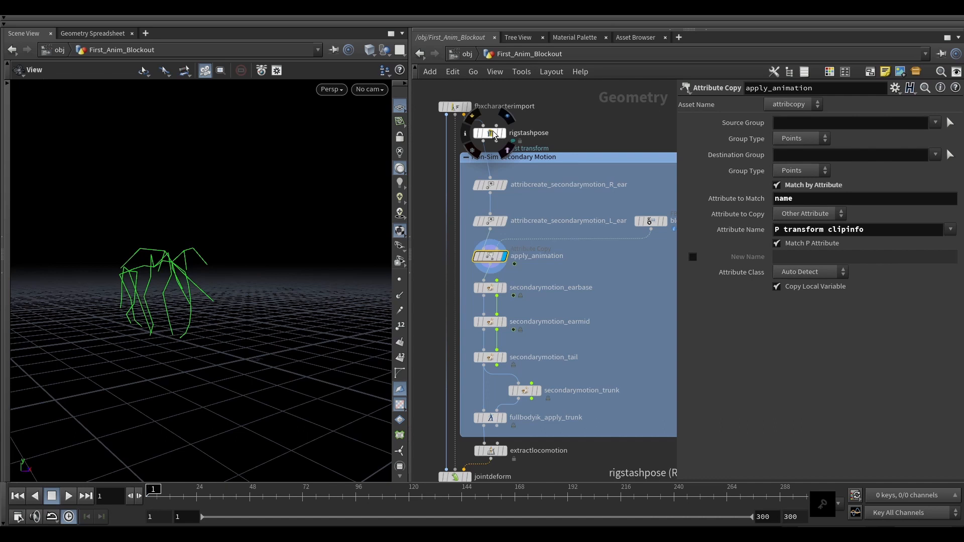
left_click_drag(828, 230, 866, 229)
scroll(627, 276, "down", 2)
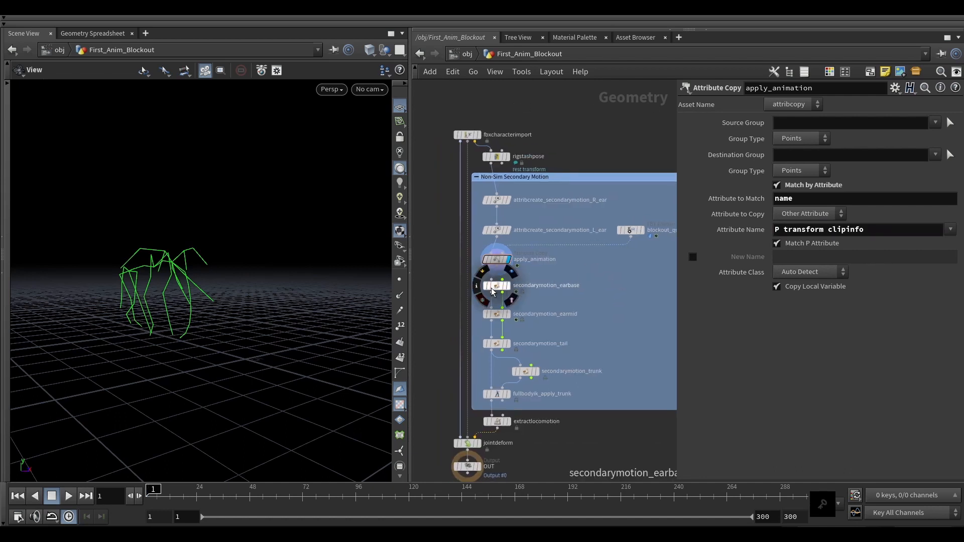
- Review the parameters of secondarymotion_earbase and apply_animation and the timing settings of blockout_quadruped_anim
left_click(493, 287)
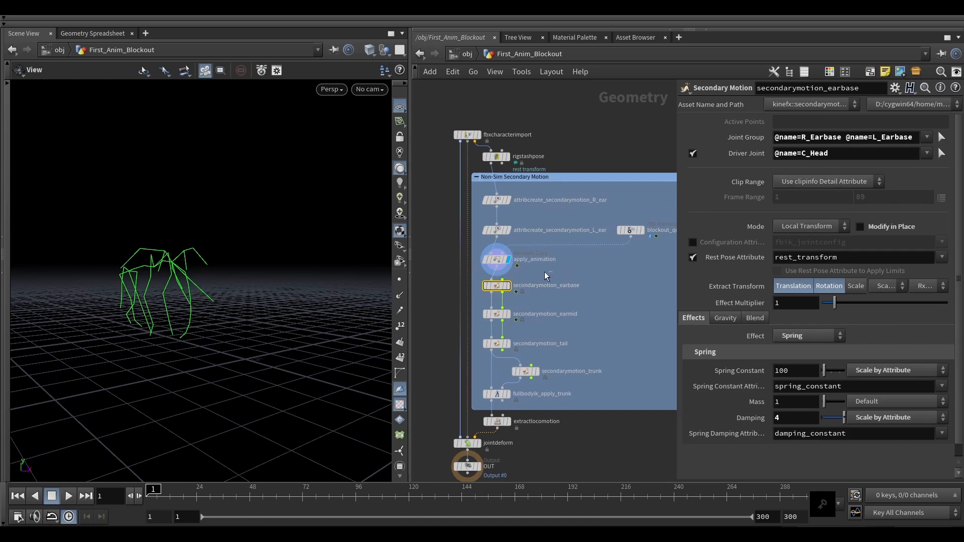
left_click(499, 260)
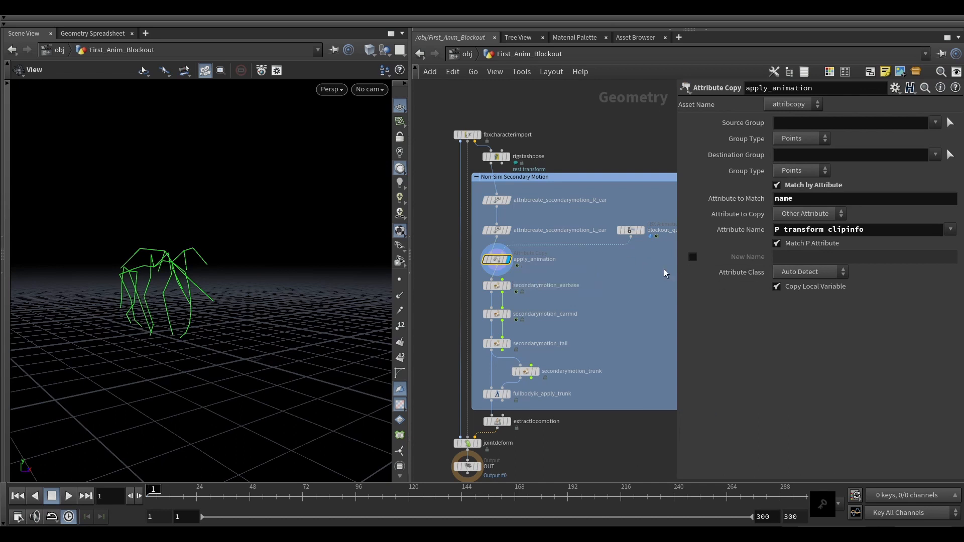
left_click(631, 230)
left_click(737, 121)
middle_click_drag(554, 327, 547, 312)
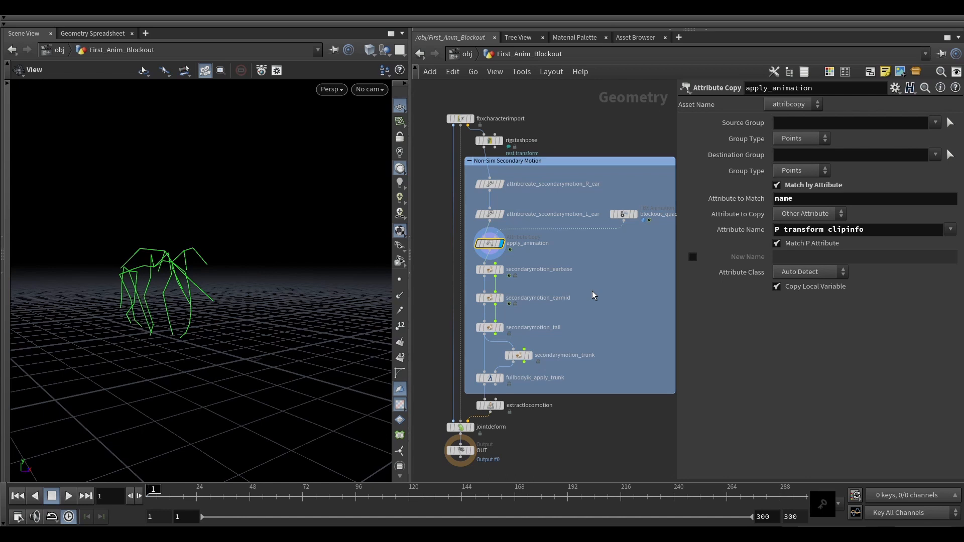
- Examine the settings of the ear, tail and trunk secondary motion nodes
scroll(565, 300, "up", 1)
left_click_drag(518, 316, 456, 260)
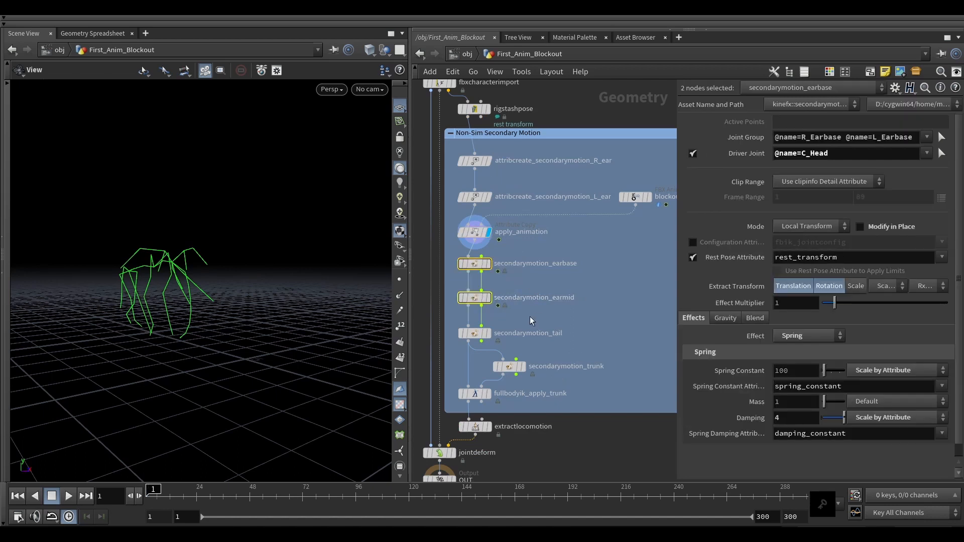
left_click_drag(538, 320, 450, 342)
left_click(509, 366)
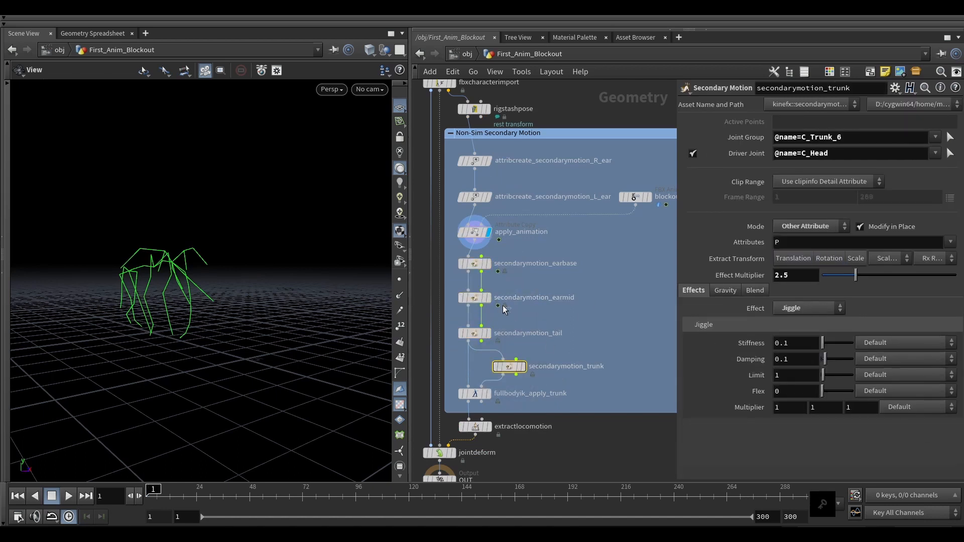
- Display secondarymotion_earbase and activate its viewport handles to inspect the ear base joints and the C_Head driver
left_click_drag(512, 310, 468, 258)
left_click(483, 264)
left_click(491, 249)
middle_click_drag(537, 246, 551, 254)
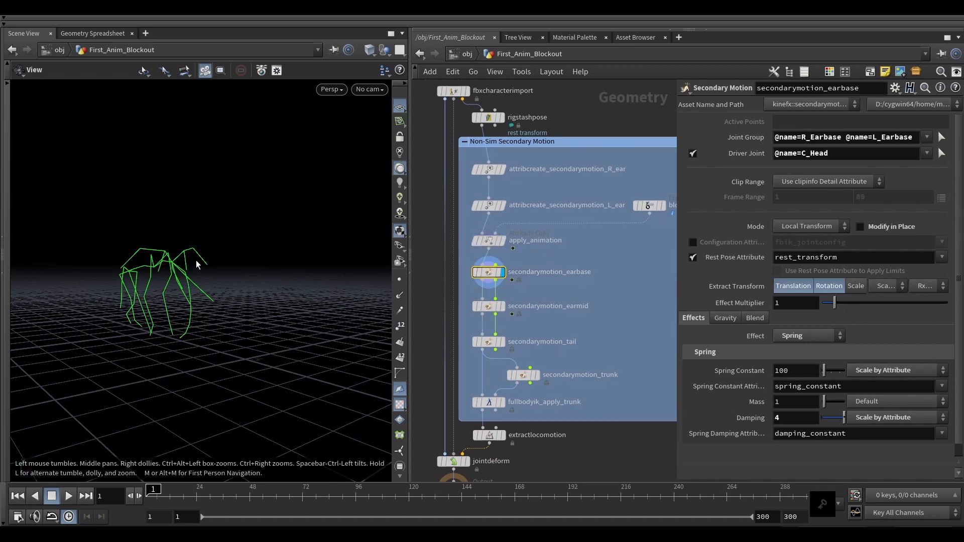
key("Return")
scroll(193, 262, "up", 5)
left_click_drag(191, 261, 157, 238)
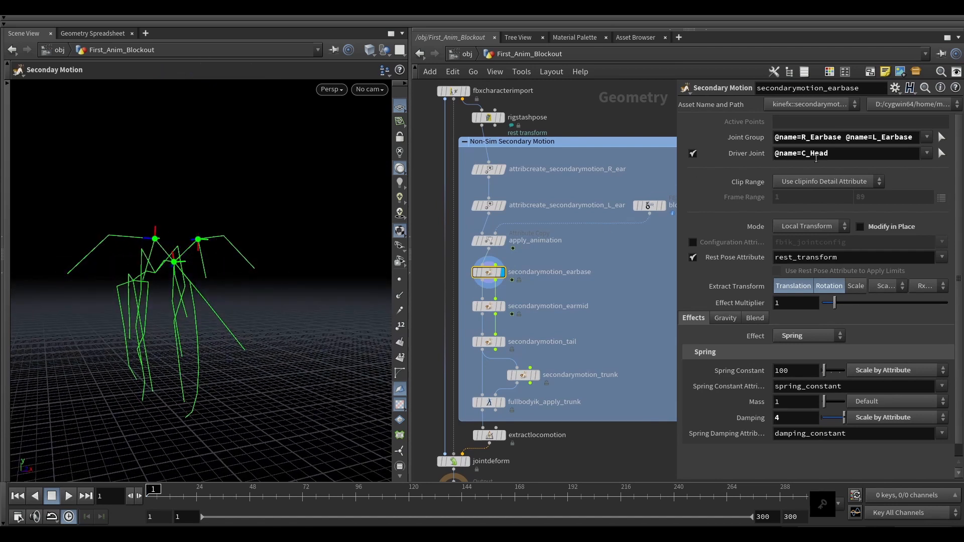
key("Escape")
key("Return")
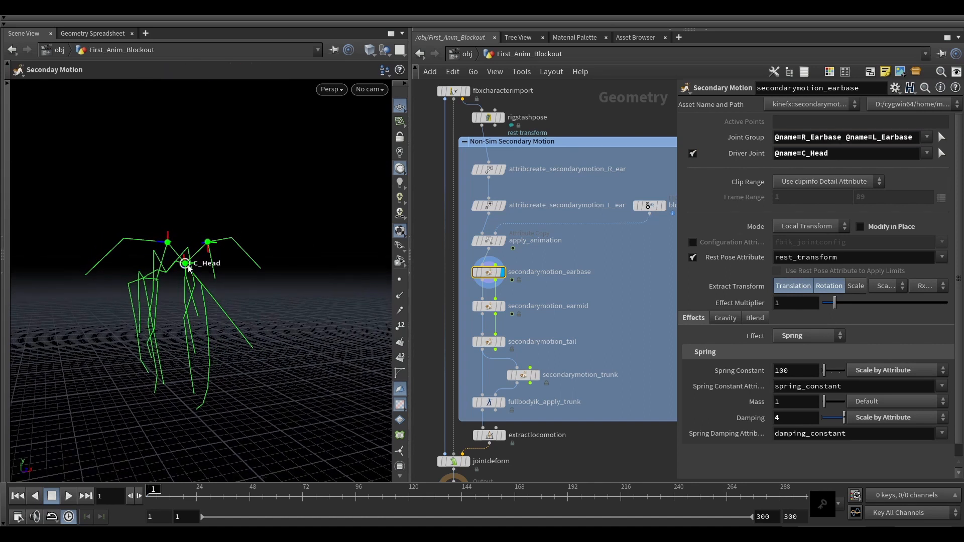
left_click_drag(188, 268, 195, 265, "alt")
- Display the OUT node and play the deformed elephant's walk animation
middle_click_drag(549, 233, 561, 195)
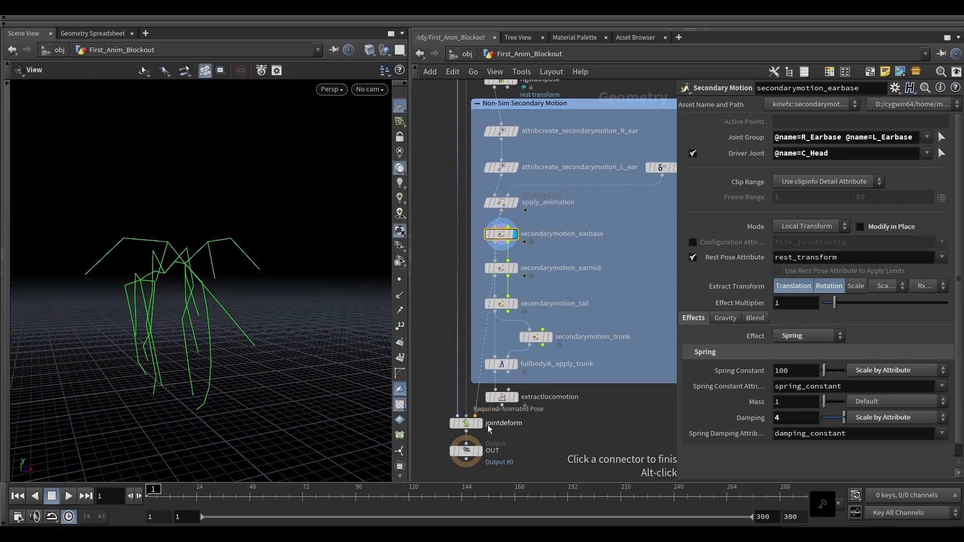
left_click(483, 451)
key("Up")
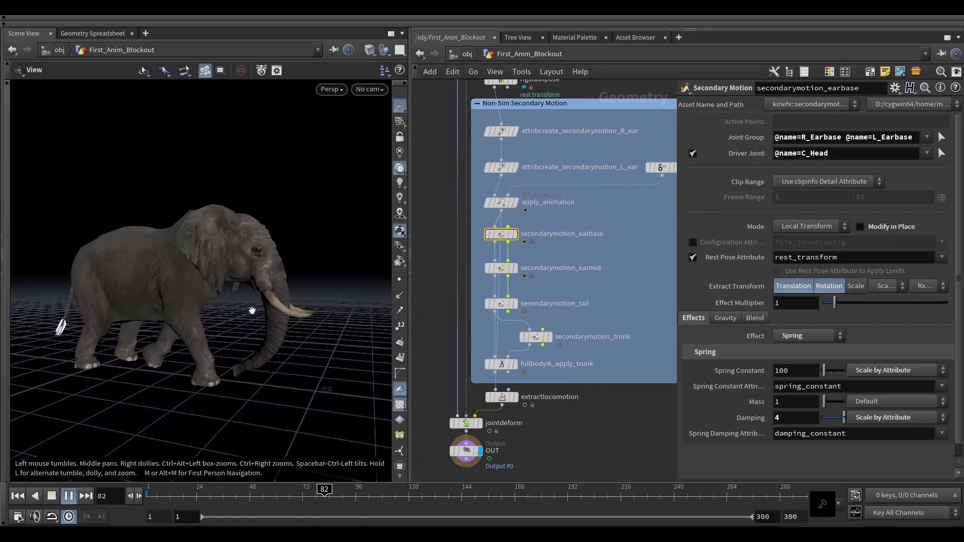
left_click(162, 492)
key("Up")
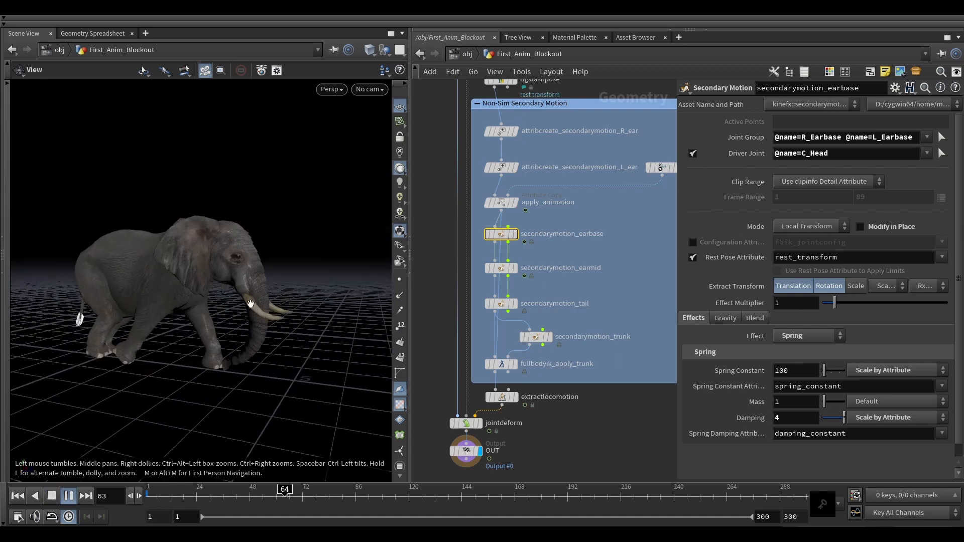
key("Up")
- Replay the elephant animation from several angles to examine the ear motion, and return to frame 1
left_click_drag(259, 286, 221, 306)
left_click_drag(182, 494, 170, 494)
key("Up")
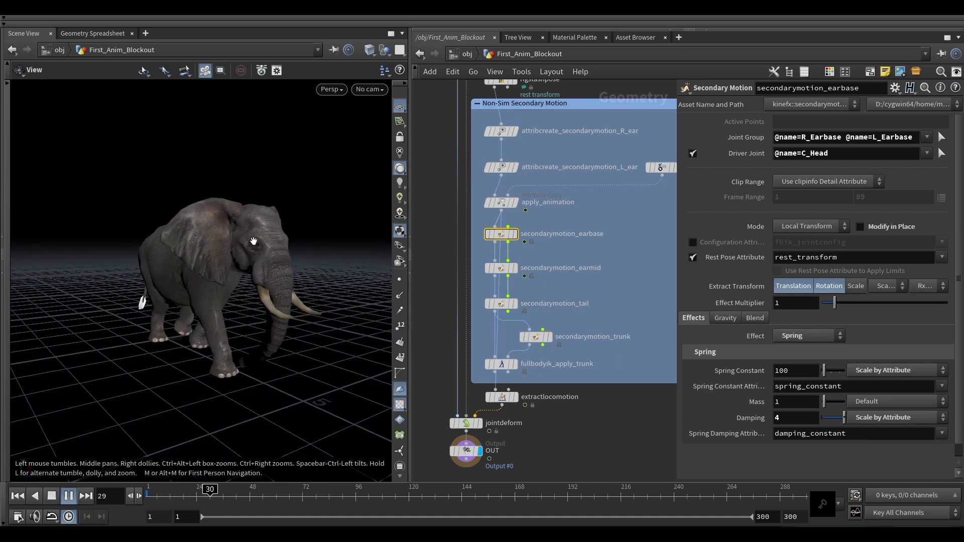
key("Up")
left_click_drag(197, 495, 207, 495)
left_click_drag(256, 286, 250, 248)
key("Up")
key("Up")
left_click(212, 493)
left_click_drag(212, 492, 149, 494)
left_click_drag(267, 288, 235, 281)
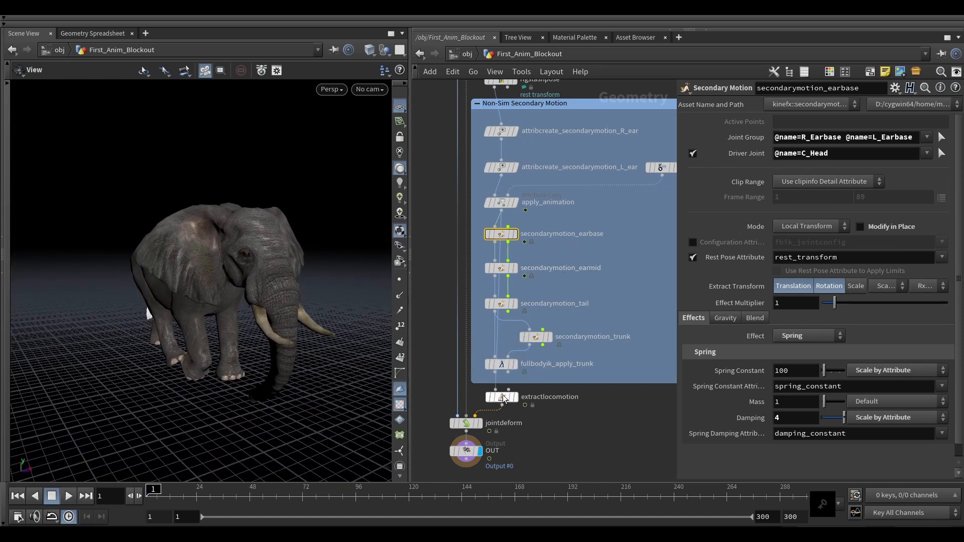
- Display secondarymotion_earbase again and show its joint handles on the skeleton
left_click(544, 245)
middle_click_drag(543, 245, 550, 260)
left_click(527, 248)
left_click(521, 249)
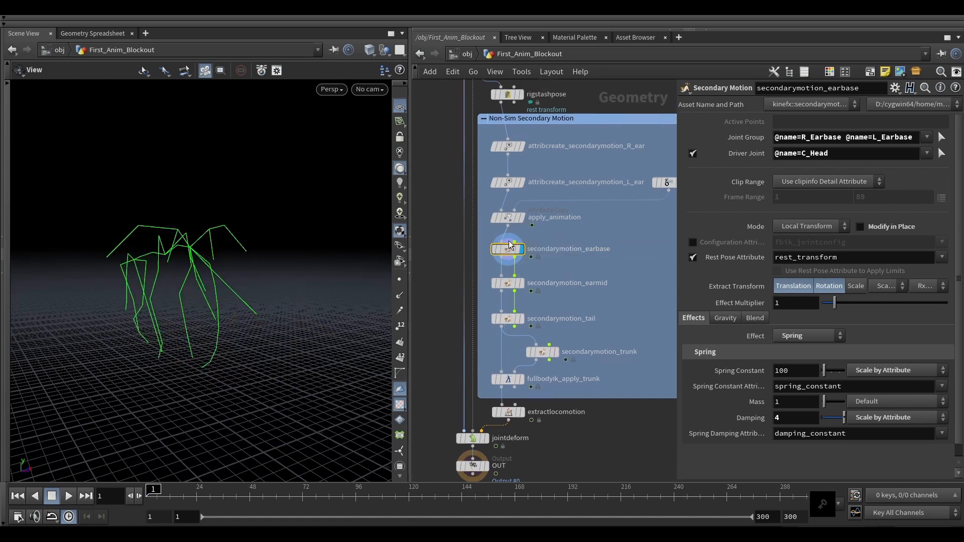
key("Return")
left_click_drag(191, 261, 183, 236, "alt")
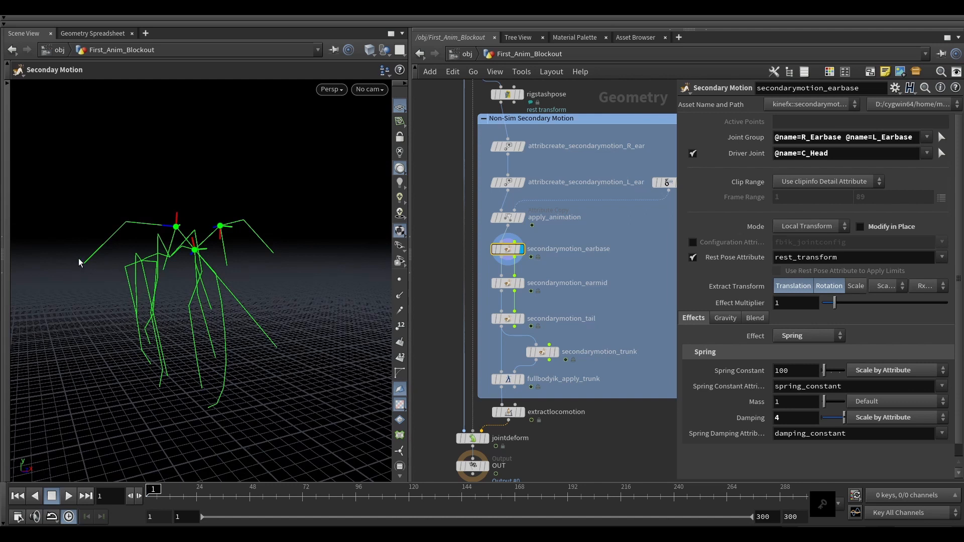
right_click_drag(114, 250, 172, 231, "alt")
- Reassign L_Earbase and R_Earbase as the joint group of secondarymotion_earbase, with C_Head as the driver joint
key("s")
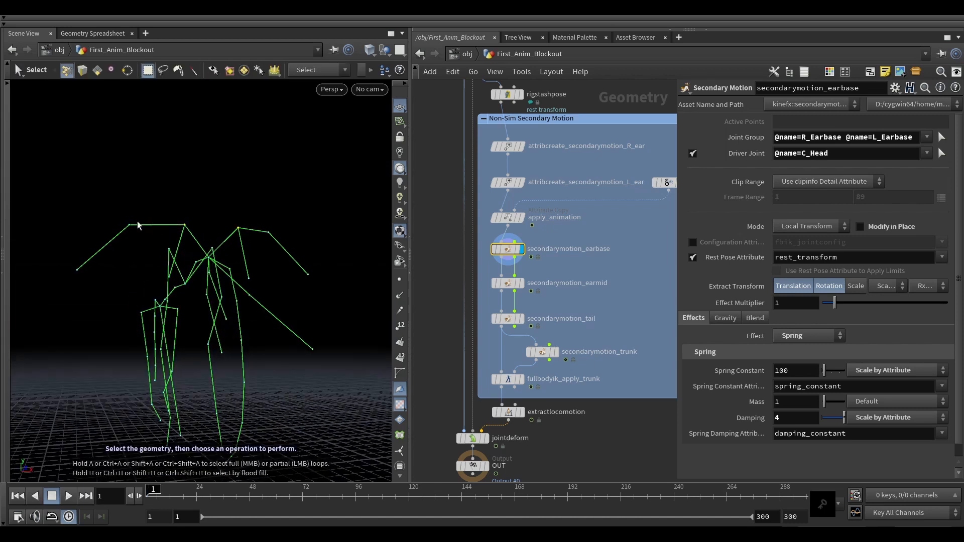
key("Return")
left_click_drag(177, 227, 195, 246, "alt")
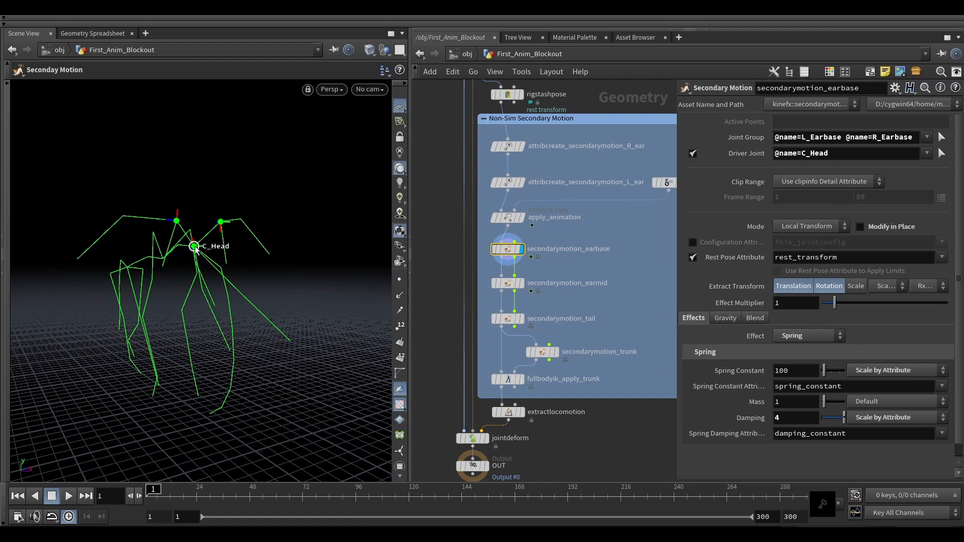
left_click_drag(207, 212, 202, 211, "alt")
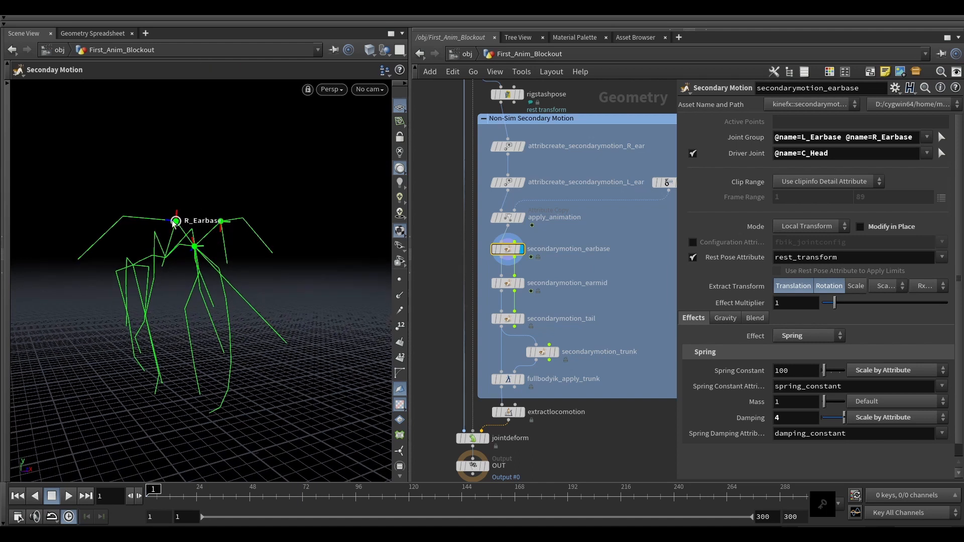
mouse_move(193, 224)
right_mouse_down("alt")
mouse_move(177, 227)
mouse_move(205, 237)
right_mouse_up("alt")
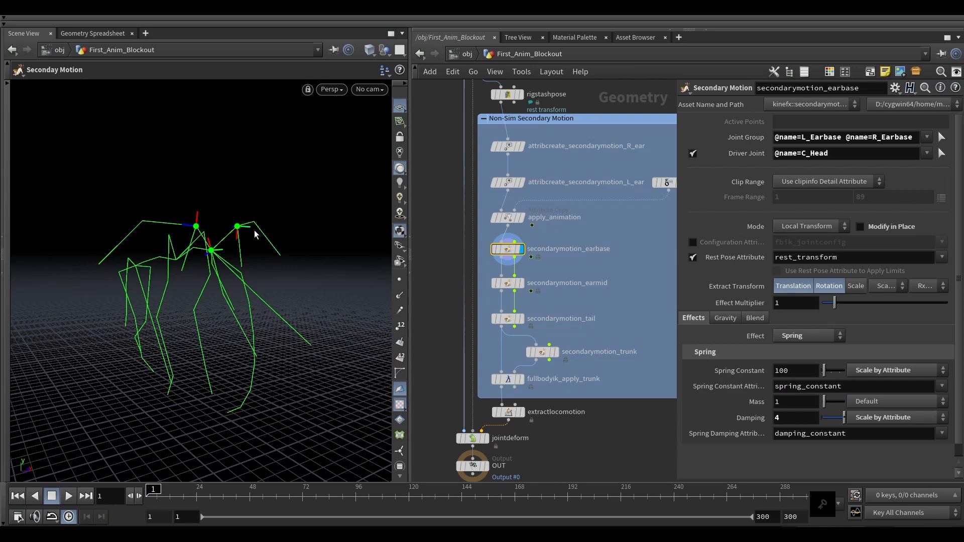
left_click_drag(223, 261, 219, 260, "alt")
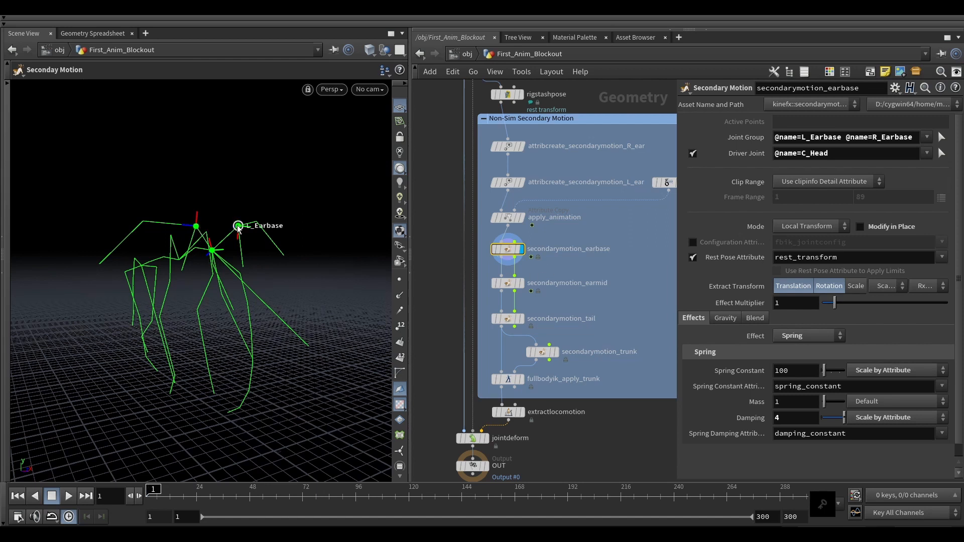
mouse_move(525, 192)
left_click_drag(239, 280, 231, 281, "alt")
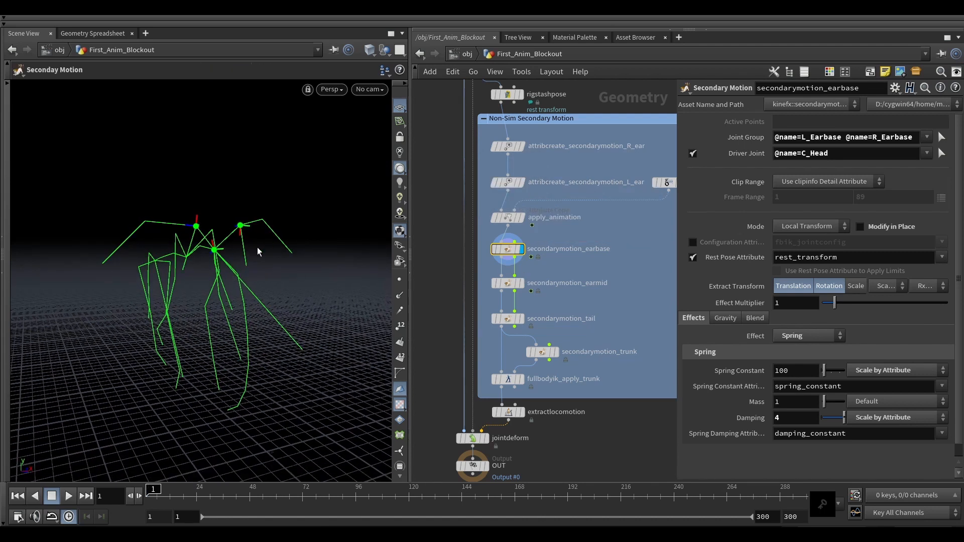
- Select secondarymotion_earmid, inspect its ear joints on the skeleton and make it the displayed node
left_click_drag(541, 305, 503, 285)
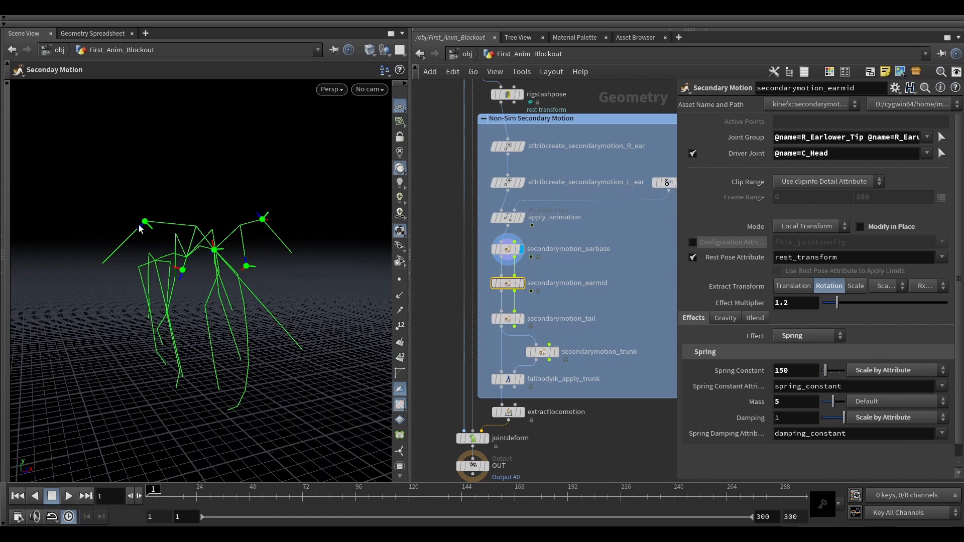
left_click_drag(249, 251, 253, 248, "alt")
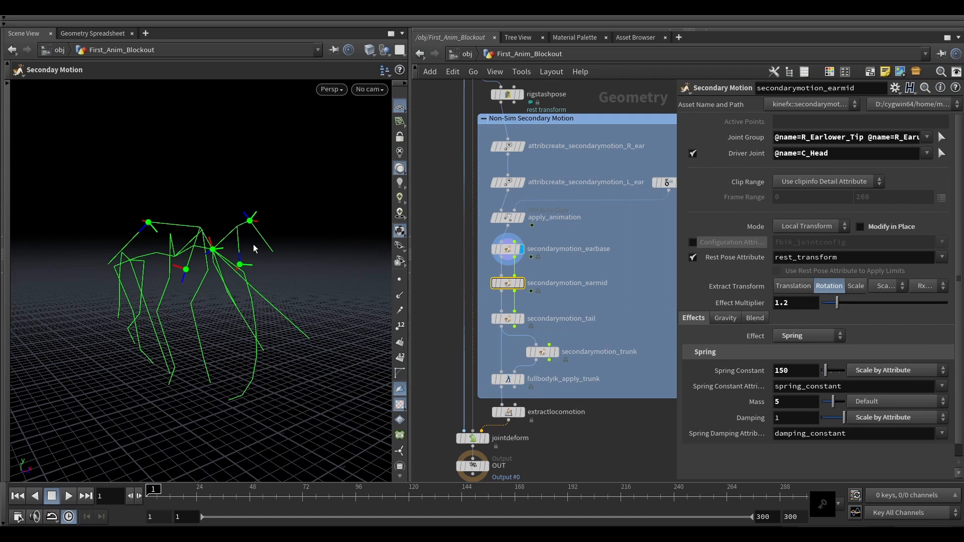
left_click(522, 283)
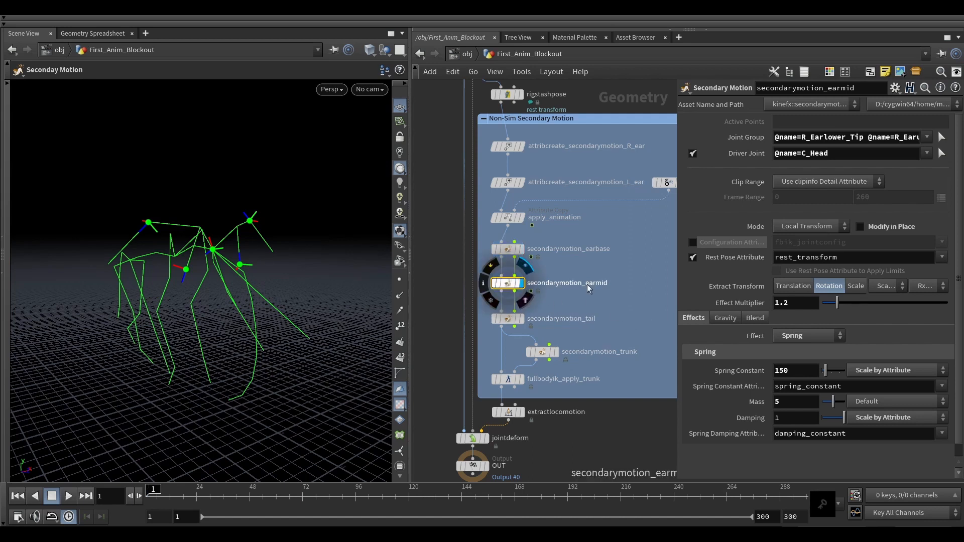
- Compare the joint groups and driver joint of secondarymotion_earmid and secondarymotion_earbase, examining their ear joints on the skeleton
left_click(805, 154)
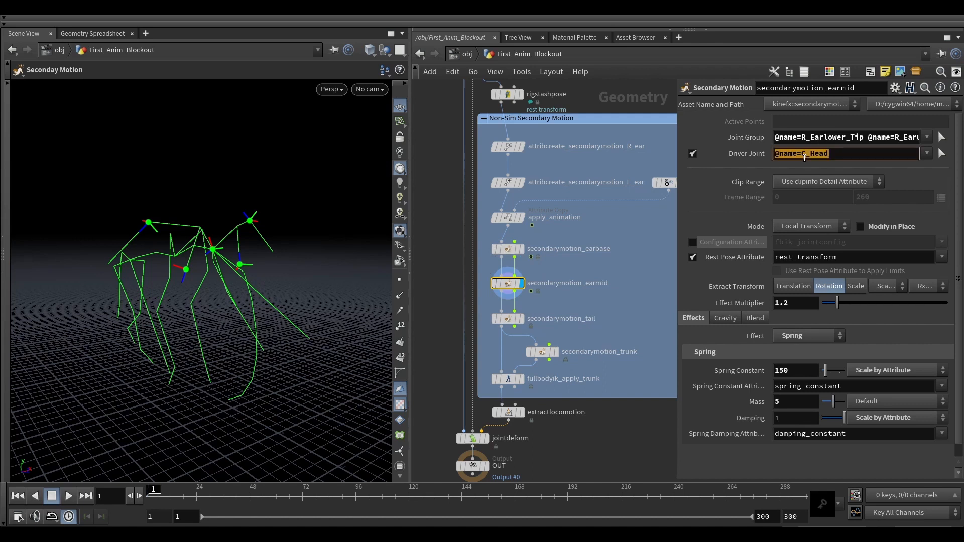
left_click_drag(224, 235, 202, 229, "alt")
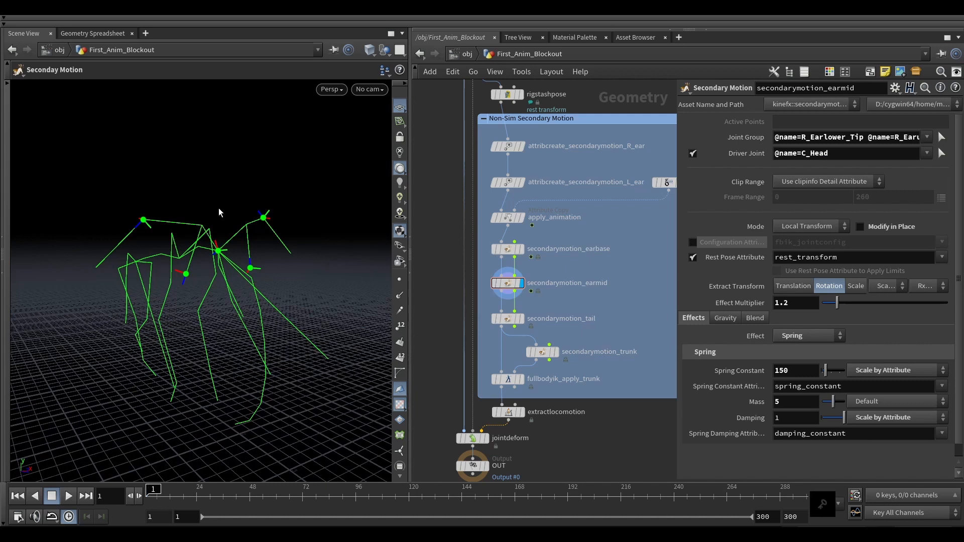
left_click_drag(252, 234, 214, 225, "alt")
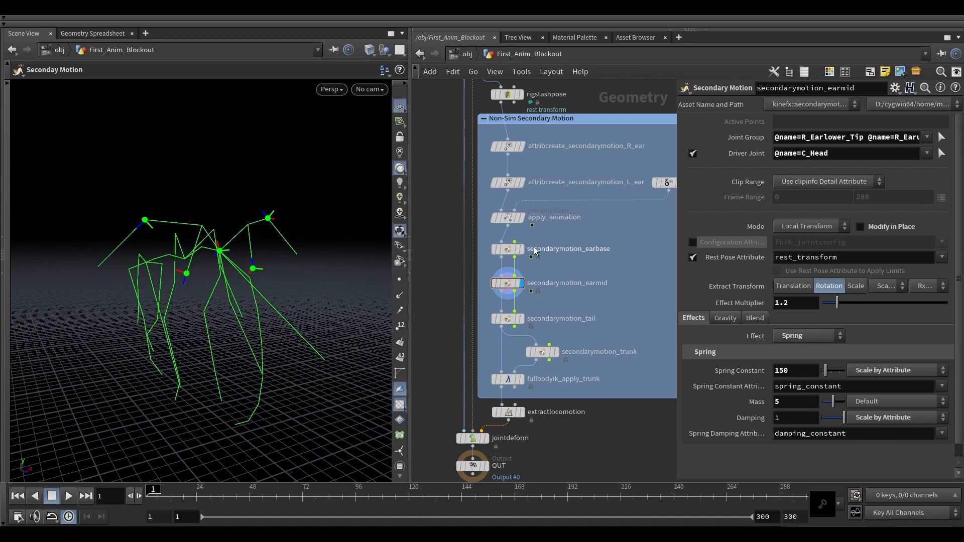
left_click(508, 250)
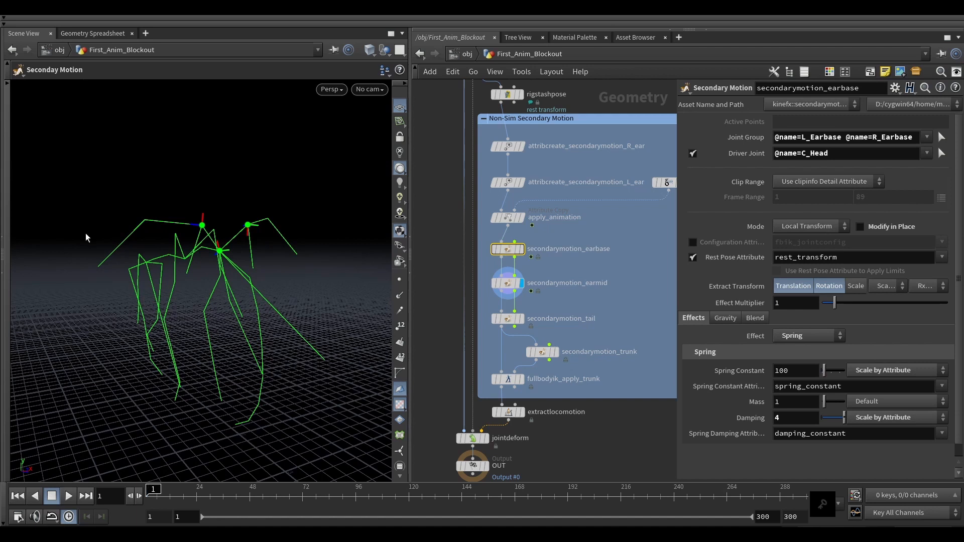
left_click(509, 280)
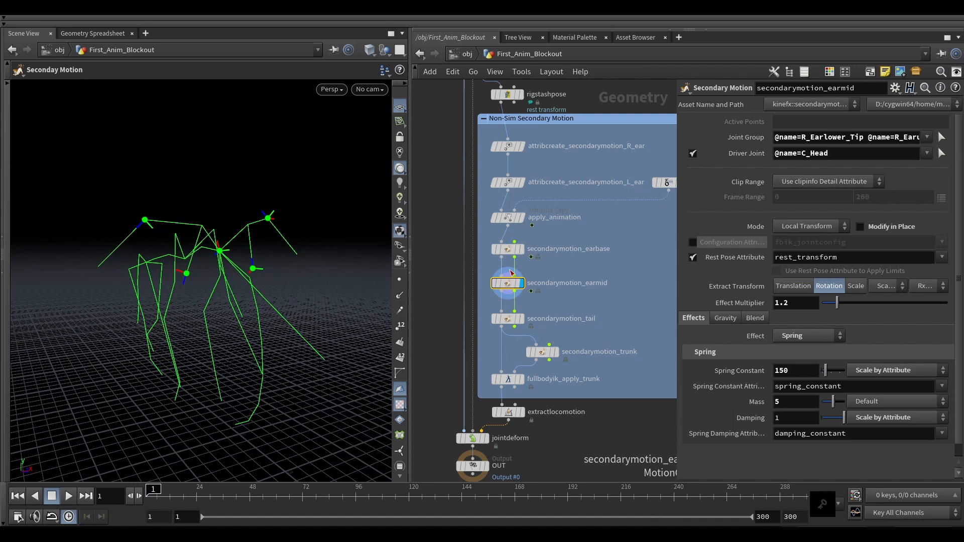
left_click_drag(236, 269, 226, 290, "alt")
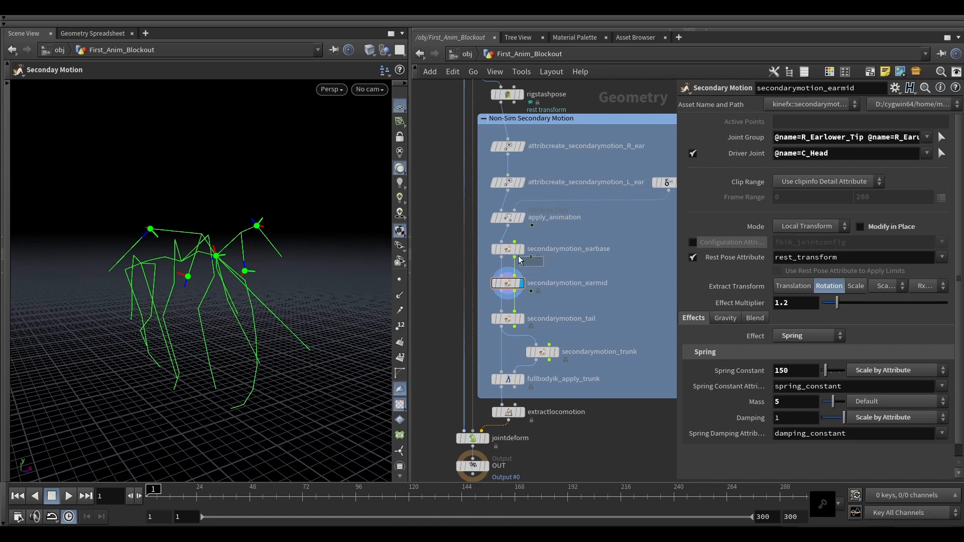
left_click(508, 249)
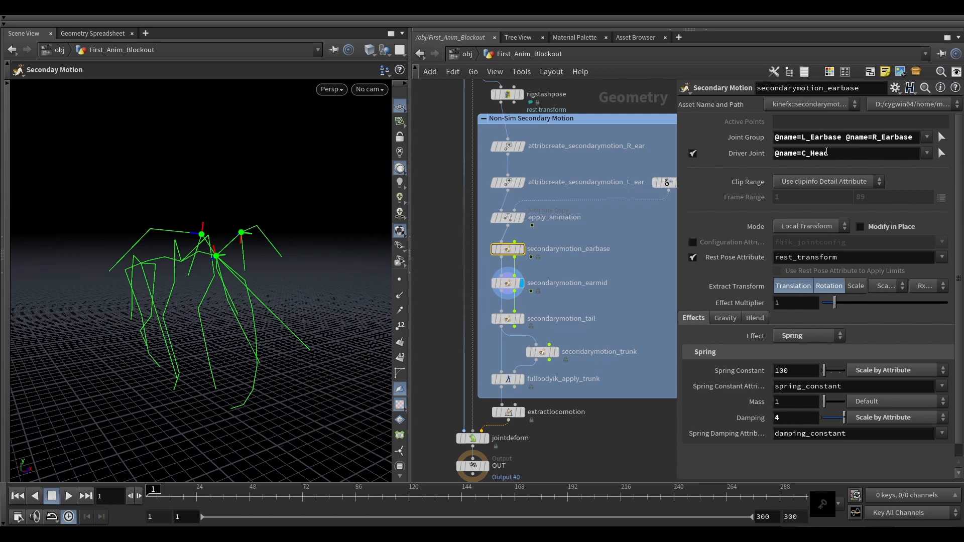
left_click(508, 283)
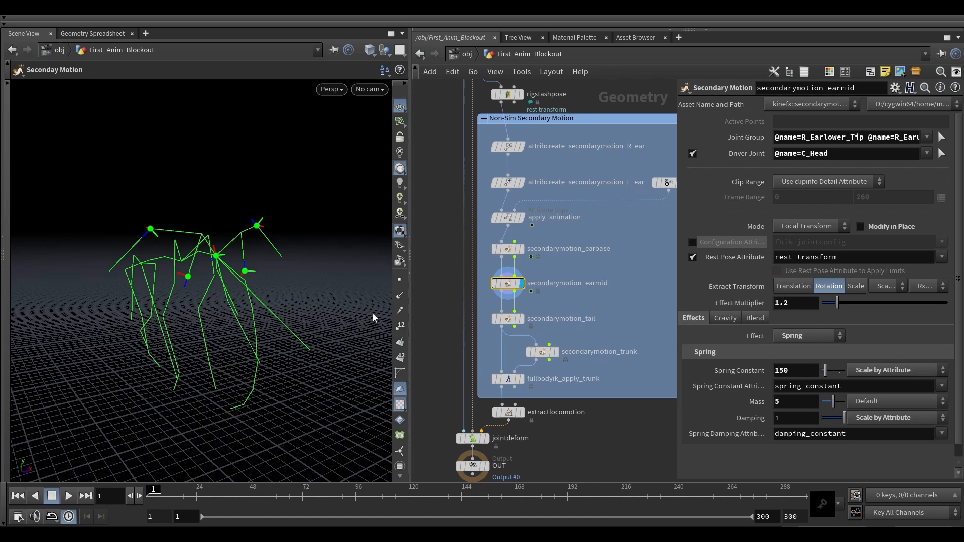
- Show the joint handles again and examine the secondarymotion_earbase joints on the skeleton from the front and side
key("Escape")
mouse_move(191, 253)
left_mouse_down()
mouse_move(215, 251)
mouse_move(200, 242)
left_mouse_up()
key("Return")
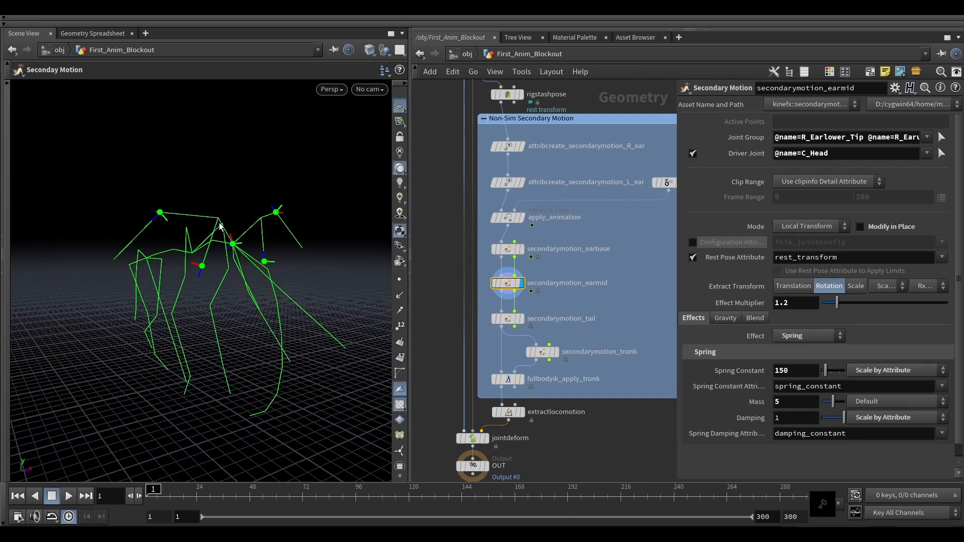
middle_click_drag(561, 268, 544, 282)
left_click(519, 276)
left_click_drag(257, 247, 189, 236, "alt")
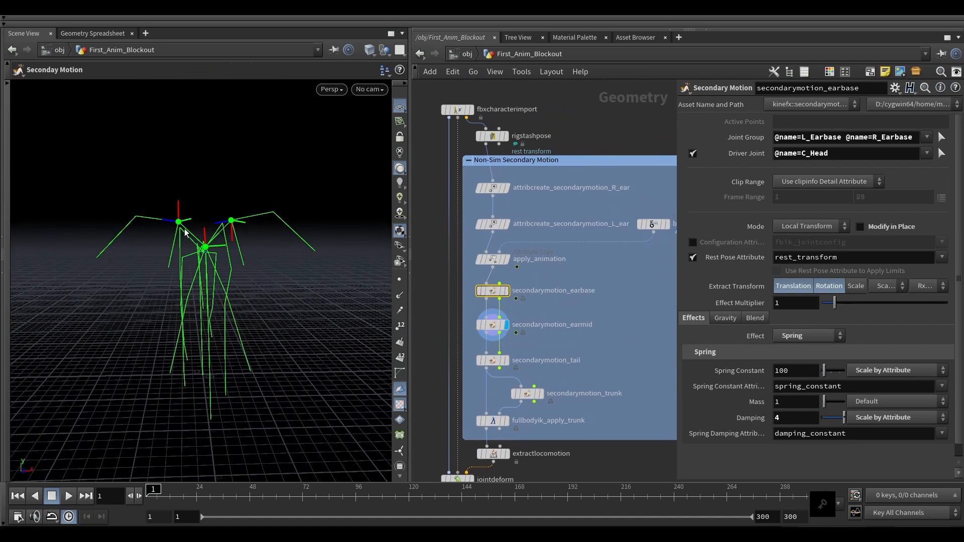
left_click_drag(204, 241, 231, 247, "alt")
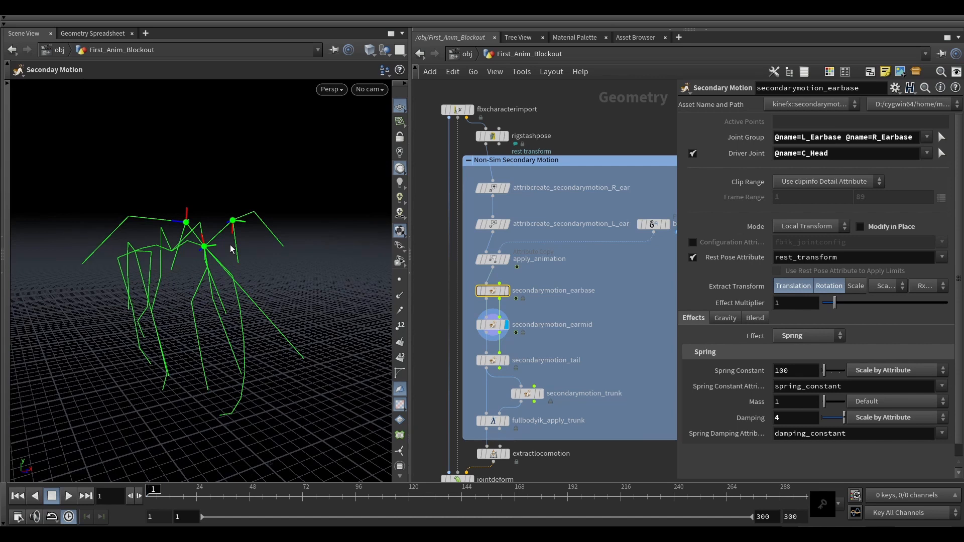
- Hide the joint handles and inspect the spring constant and spring damping attribute names on secondarymotion_earbase
key("Escape")
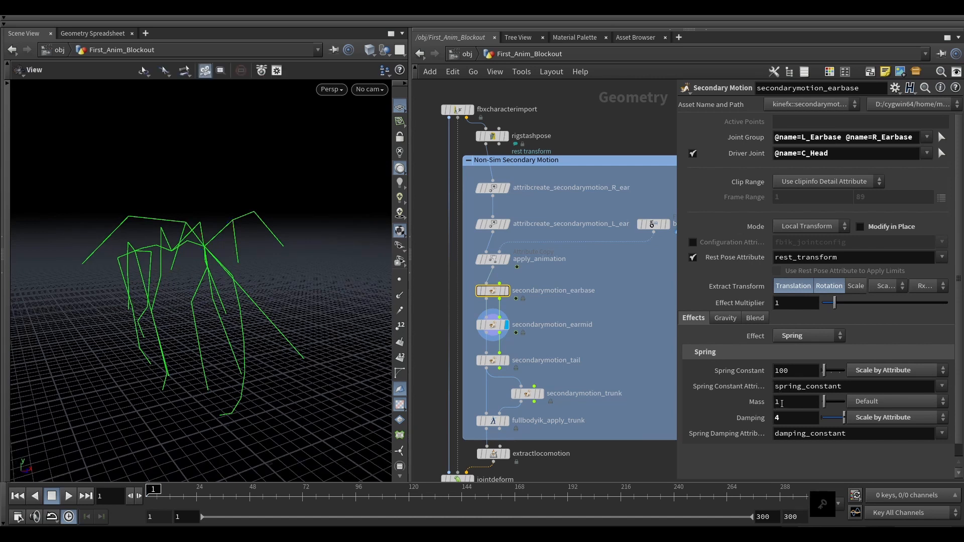
double_click(799, 386)
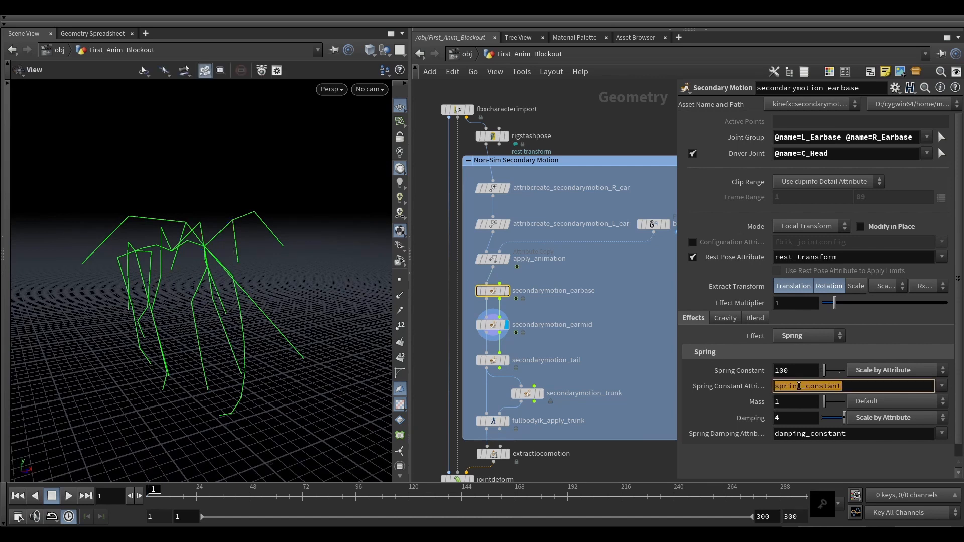
double_click(798, 435)
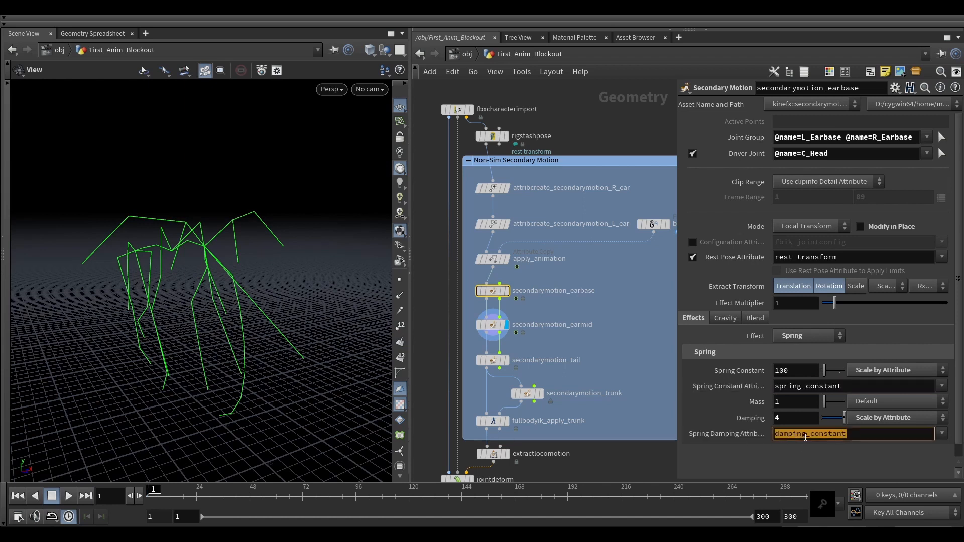
left_click(613, 307)
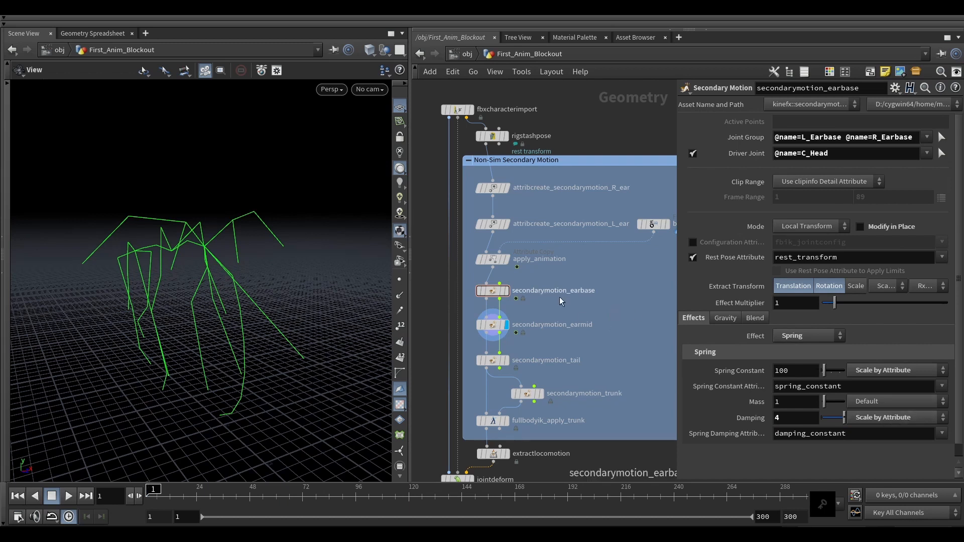
- Inspect the spring_constant and damping_constant attributes created by the right-ear and left-ear attribcreate nodes
left_click(490, 189)
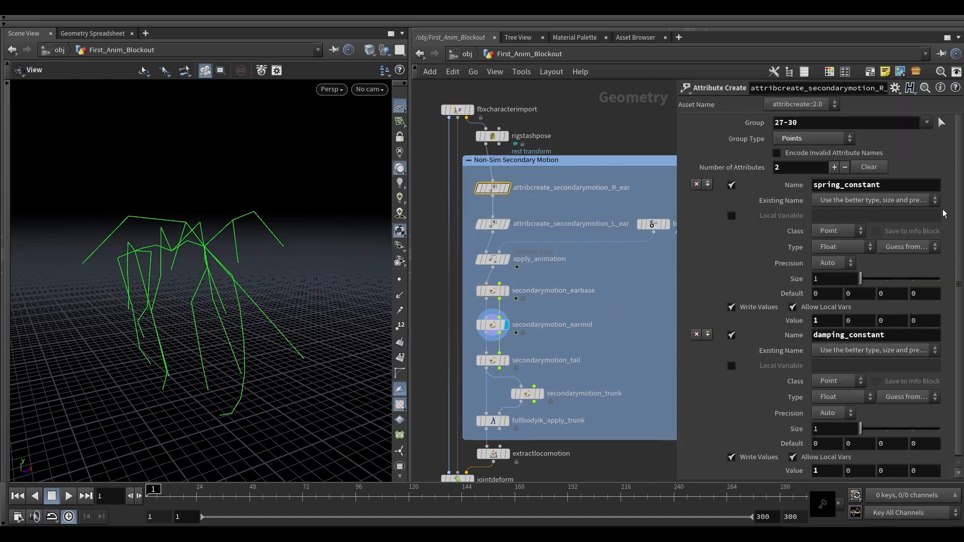
double_click(865, 184)
double_click(867, 336)
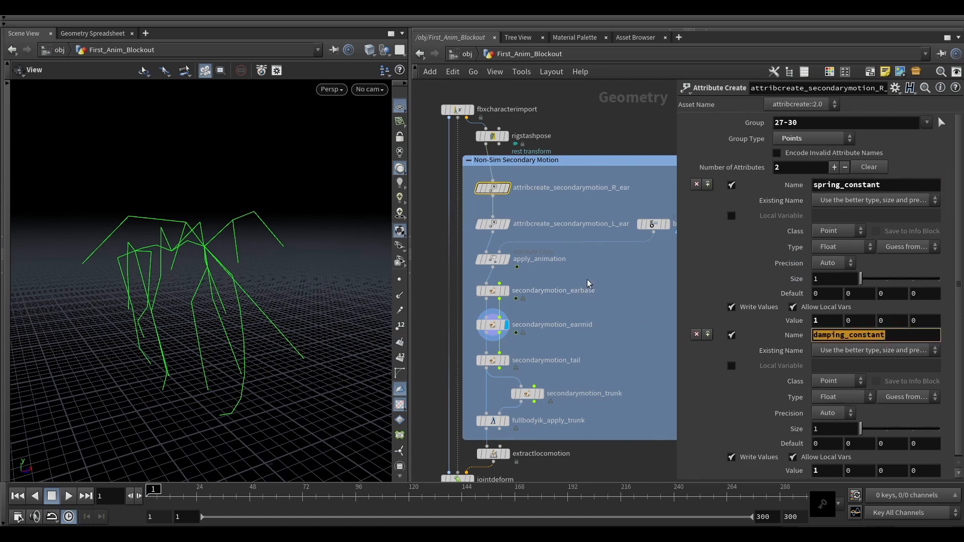
left_click(629, 265)
left_click(496, 224)
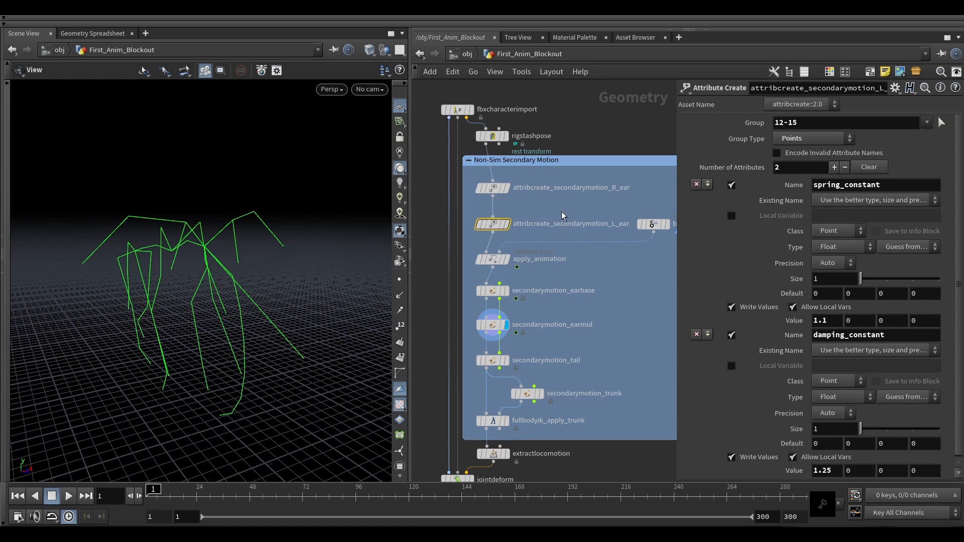
left_click(499, 189)
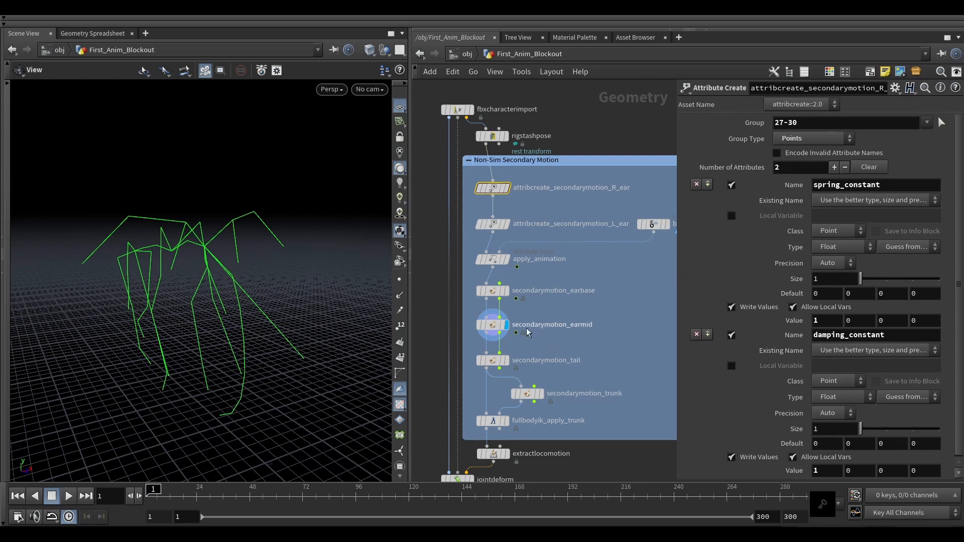
- Check the spring_constant and damping_constant values in attribcreate_secondarymotion_L_ear
left_click_drag(526, 207, 487, 234)
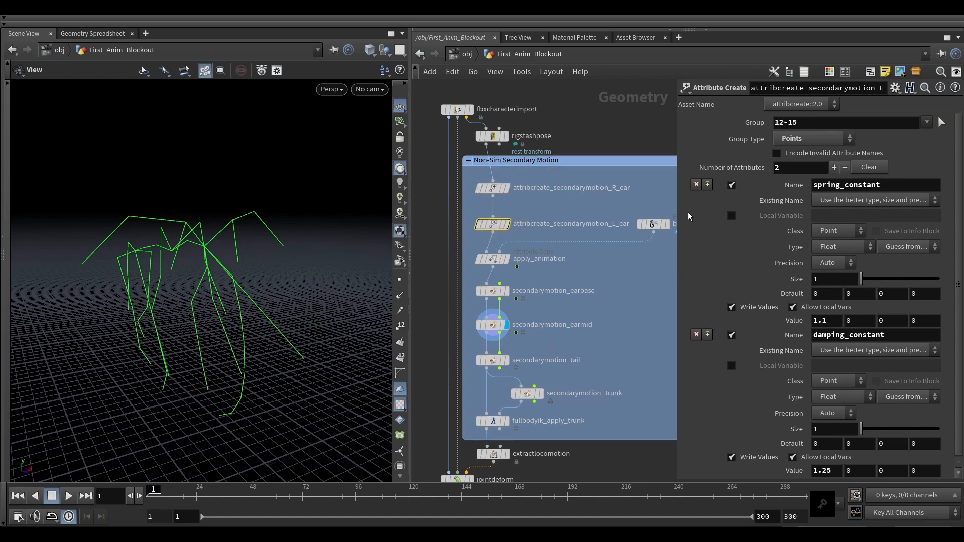
double_click(824, 324)
double_click(830, 472)
left_click(616, 306)
- Enable Modify in Place on secondarymotion_earmid and play the animation on the elephant mesh from the OUT node
middle_click_drag(555, 341, 554, 270)
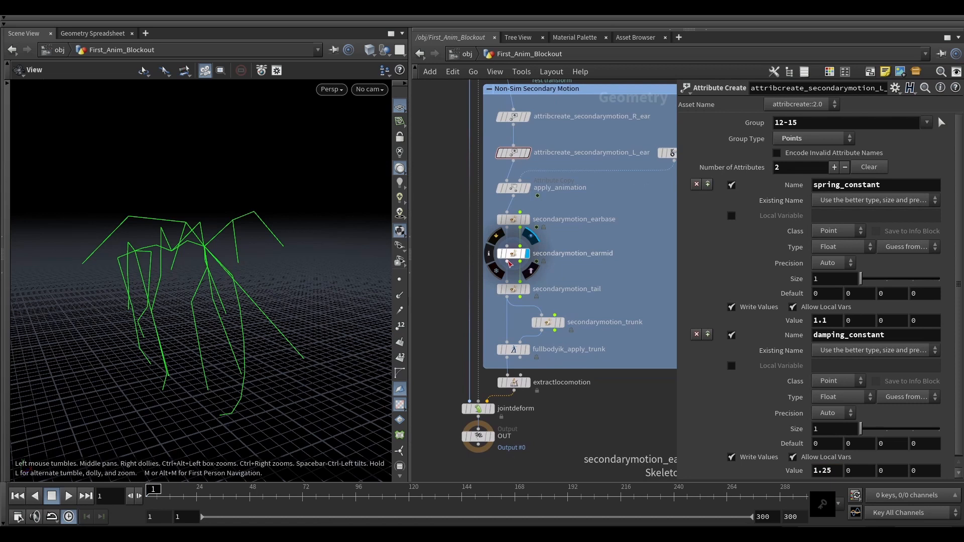
left_click(517, 257)
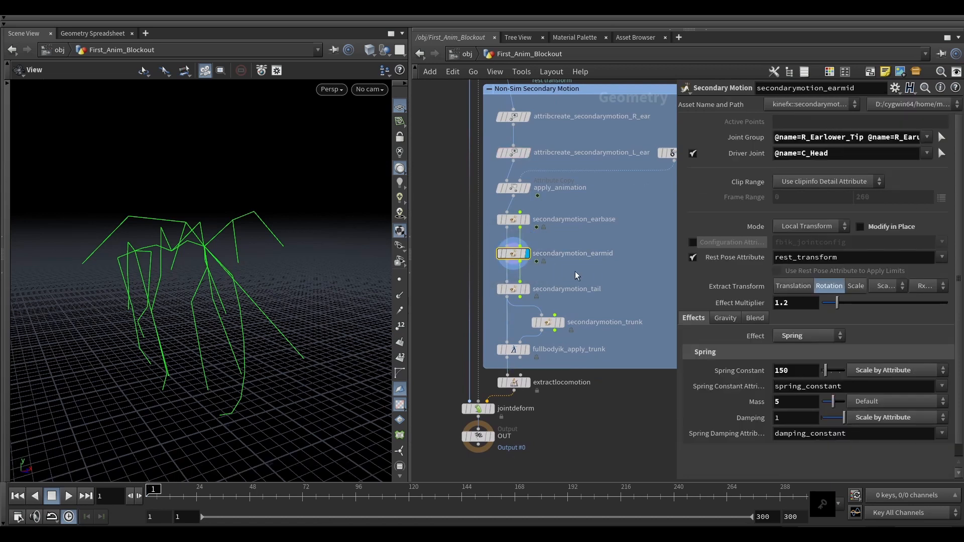
left_click(492, 436)
right_click_drag(252, 305, 219, 297)
middle_click_drag(219, 296, 263, 266)
key("Up")
left_click_drag(263, 266, 251, 269)
mouse_move(252, 269)
right_mouse_down()
mouse_move(258, 278)
mouse_move(243, 276)
right_mouse_up()
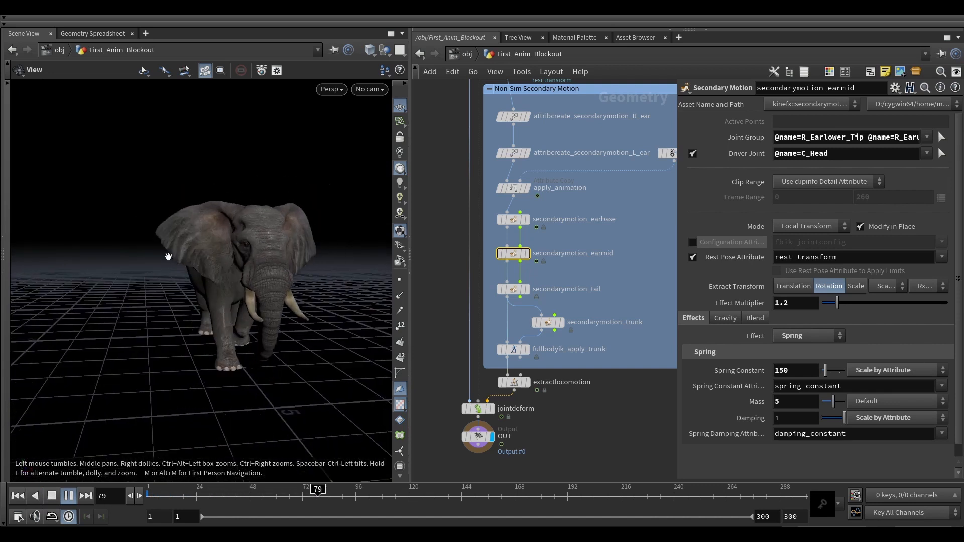
- Replay the elephant animation from frame 1, examine the ear motion from the side and above, and return to frame 1
key("Up")
left_click_drag(198, 492, 150, 492)
left_click_drag(180, 286, 208, 281)
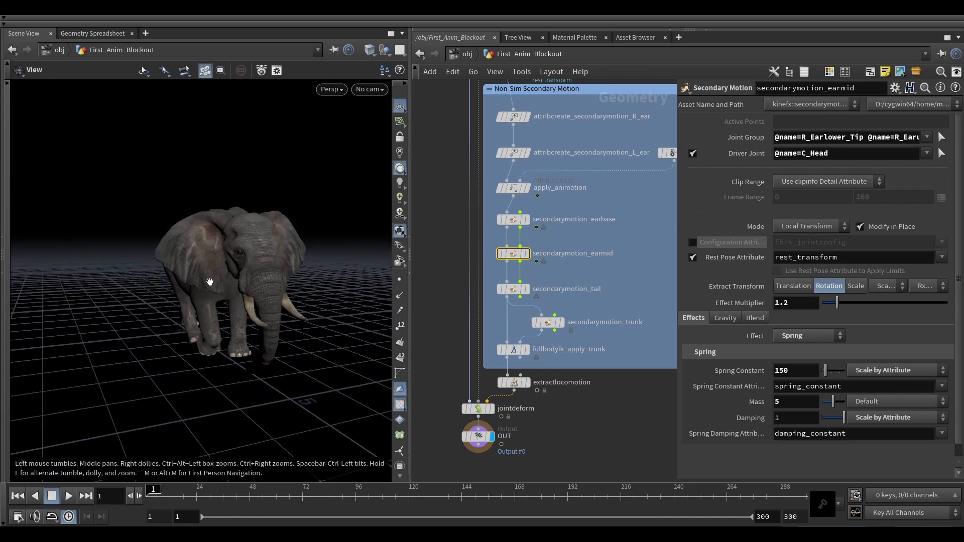
left_click_drag(251, 251, 216, 254)
key("Up")
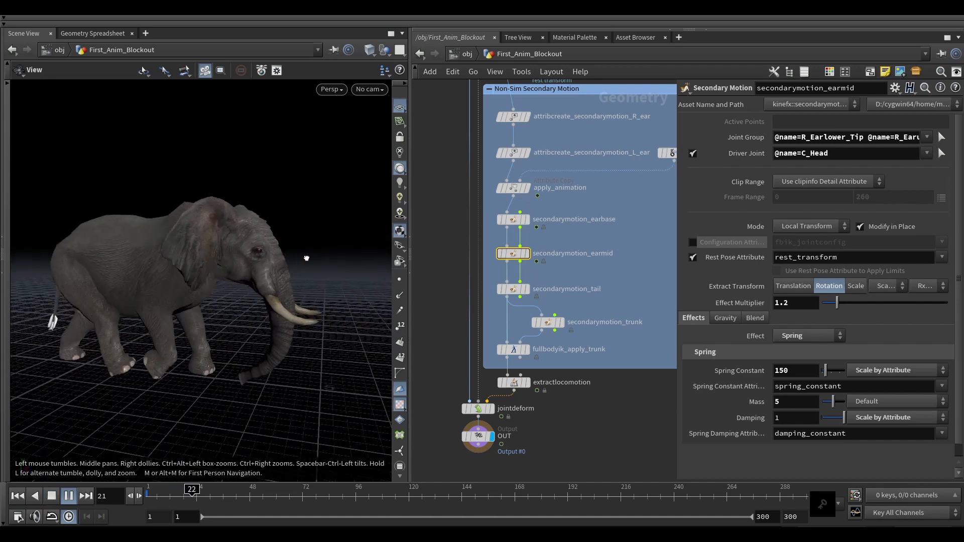
left_click_drag(215, 253, 231, 319)
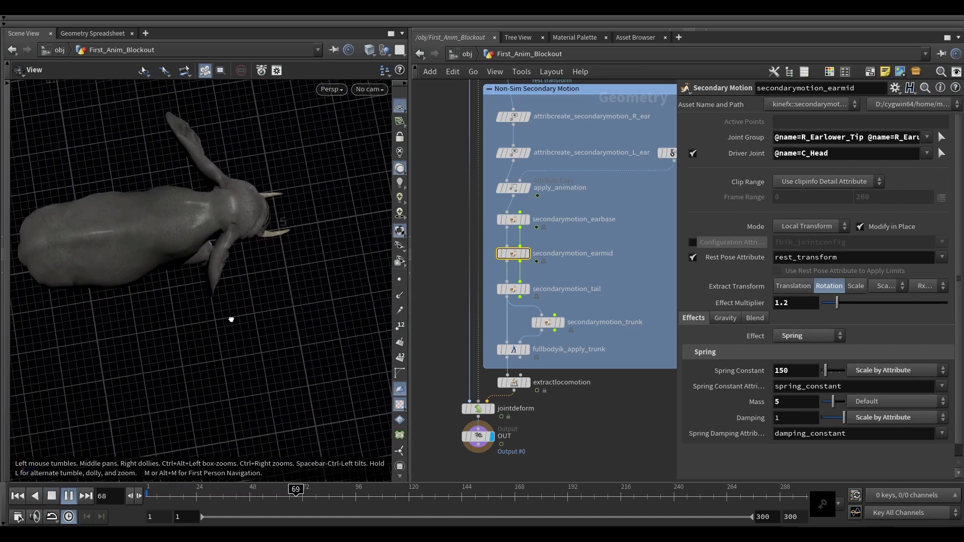
key("Up")
left_click_drag(224, 495, 153, 494)
left_click_drag(174, 291, 267, 234)
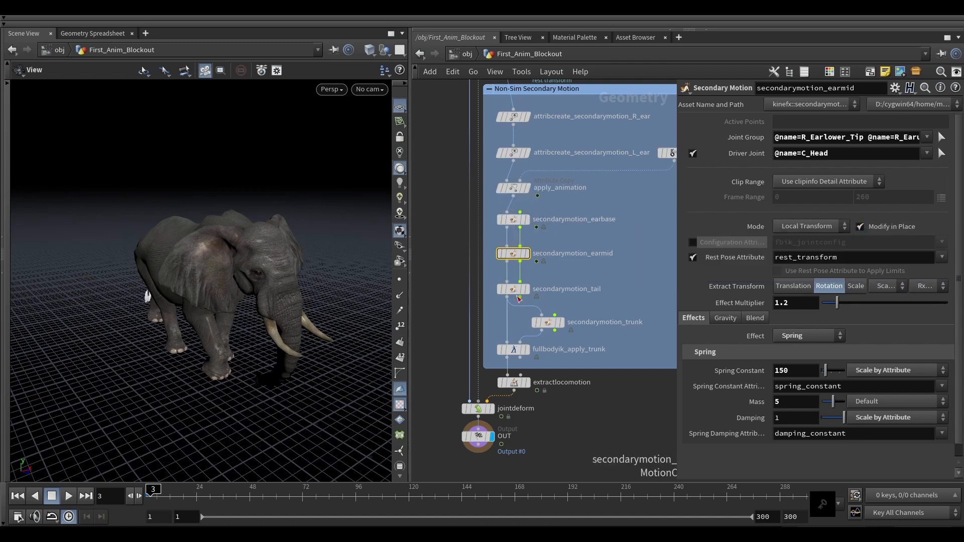
left_click_drag(167, 261, 228, 240)
key("Left")
key("Left")
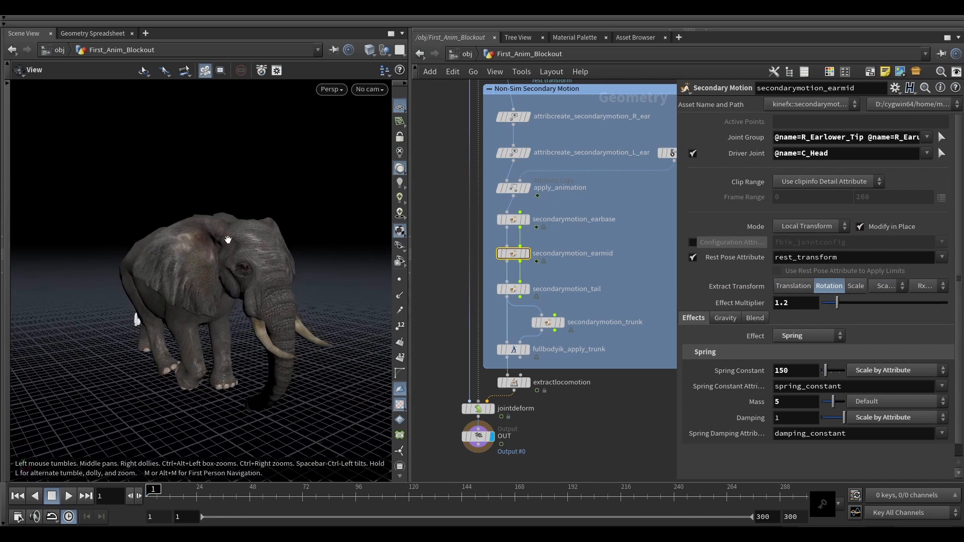
- Look at the secondarymotion_tail settings, reselect secondarymotion_earmid and turn off its Modify in Place option
left_click(556, 287)
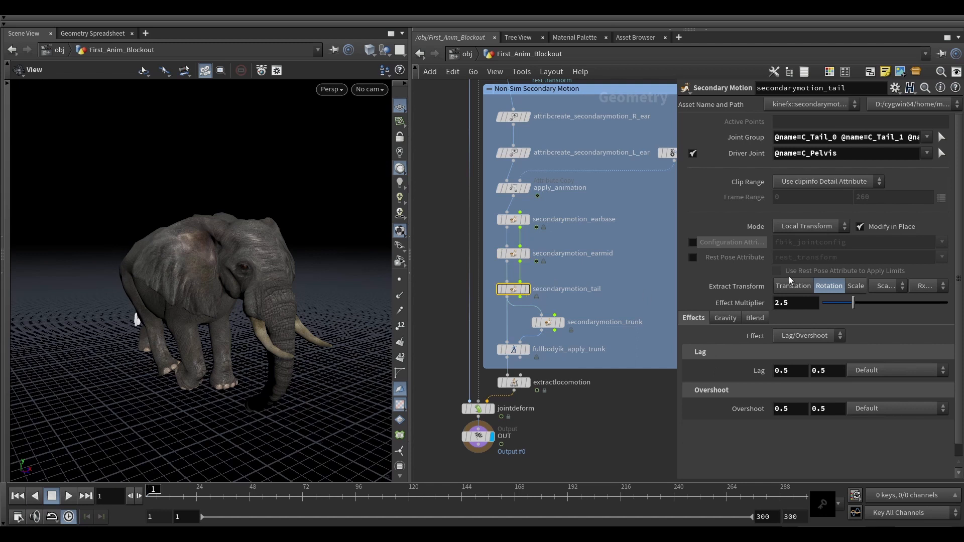
left_click(527, 254)
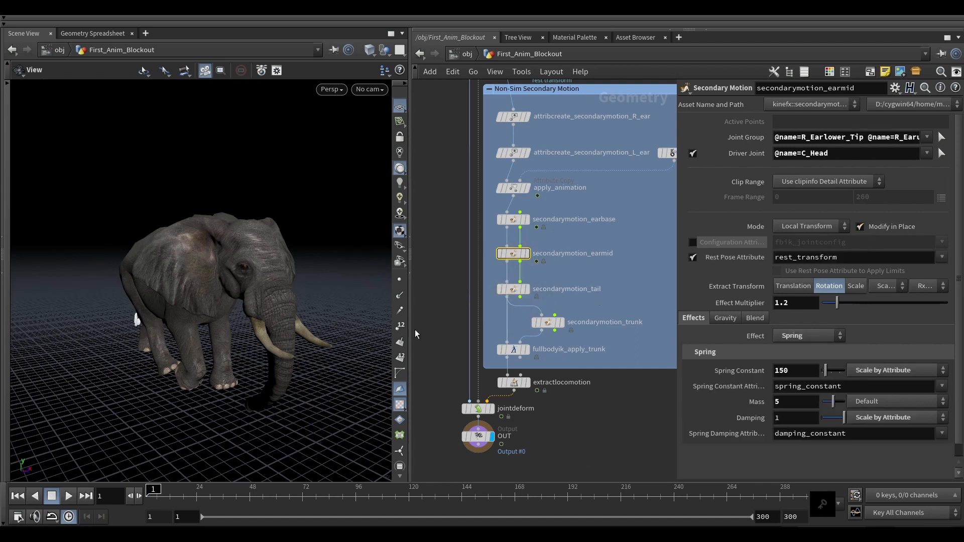
left_click(861, 227)
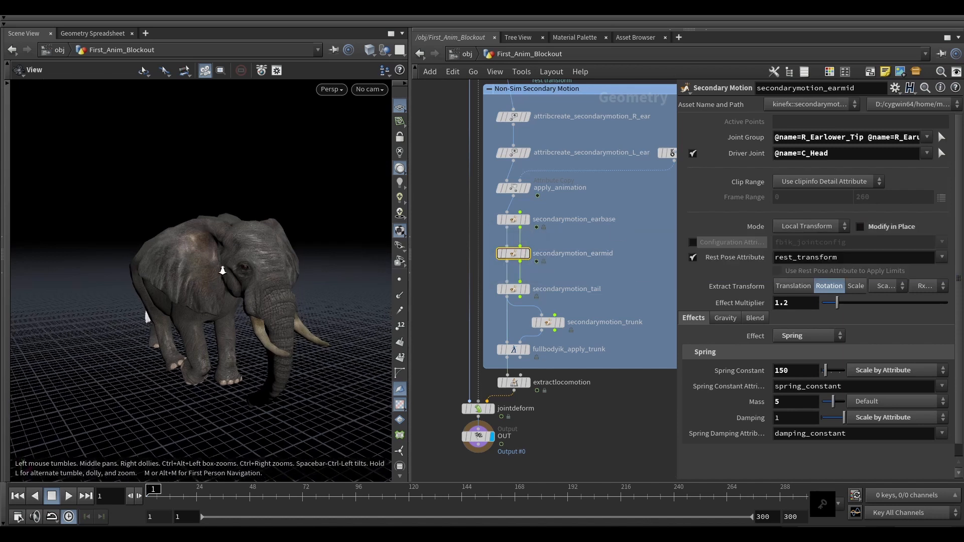
middle_click_drag(550, 274, 547, 264)
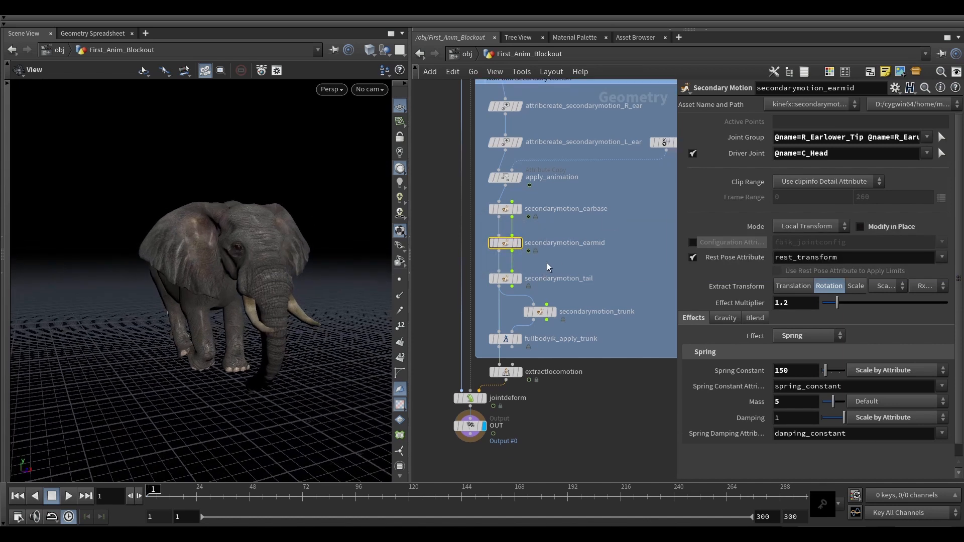
- Select secondarymotion_tail, make it the displayed node and activate its joint handles in the viewport
left_click(505, 279)
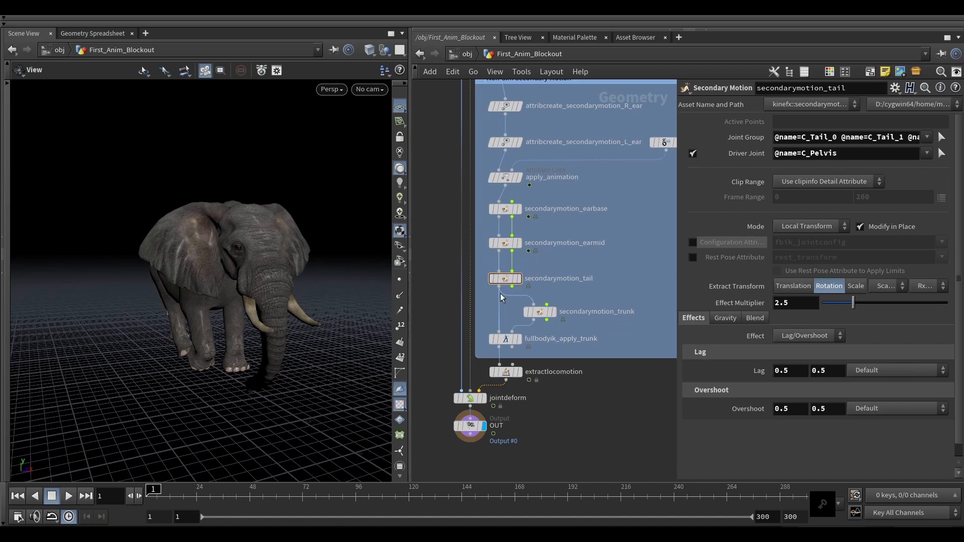
left_click(519, 280)
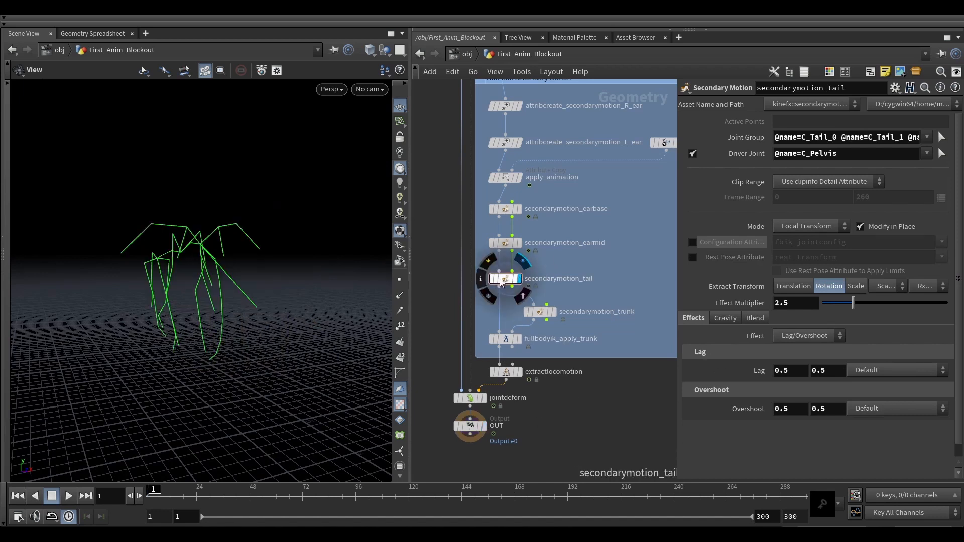
scroll(200, 267, "up", 3)
key("Return")
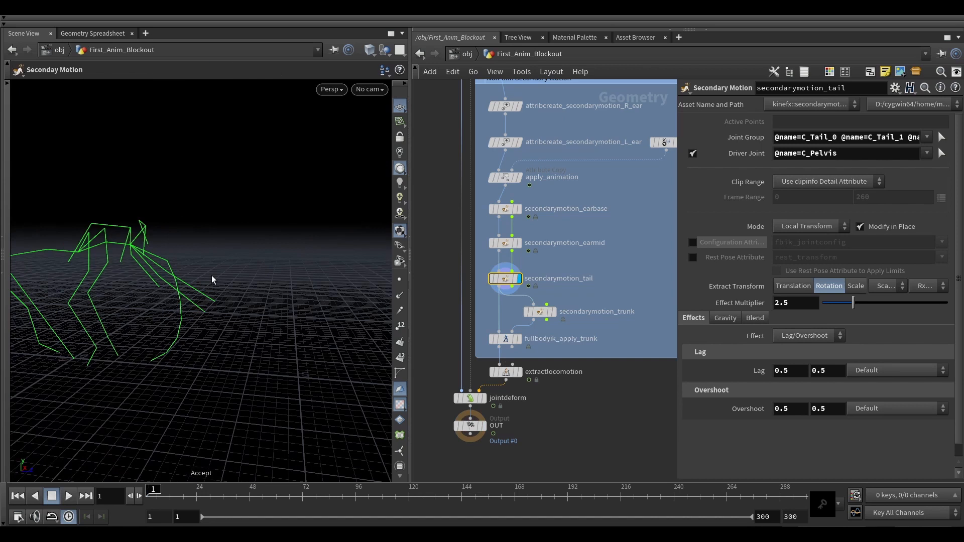
- Examine the tail joint handles of secondarymotion_tail from the side of the skeleton, then exit the node's viewport tool
key("Escape")
left_click_drag(230, 276, 210, 268)
key("Return")
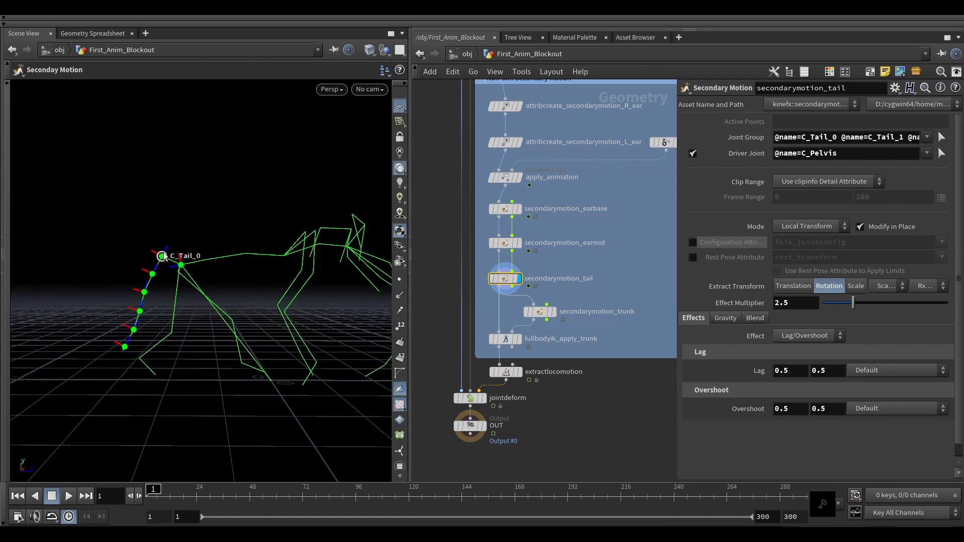
left_click_drag(271, 289, 208, 282, "alt")
key("Escape")
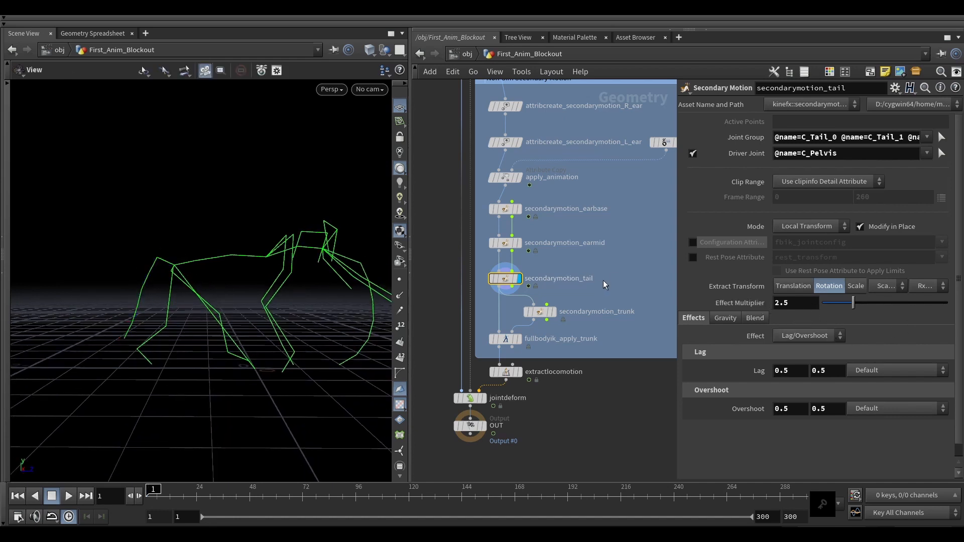
- Select secondarymotion_earmid, display the elephant mesh from the OUT node, play the animation from behind and return to frame 1
middle_click_drag(562, 259, 552, 251)
left_click(490, 278)
key("Escape")
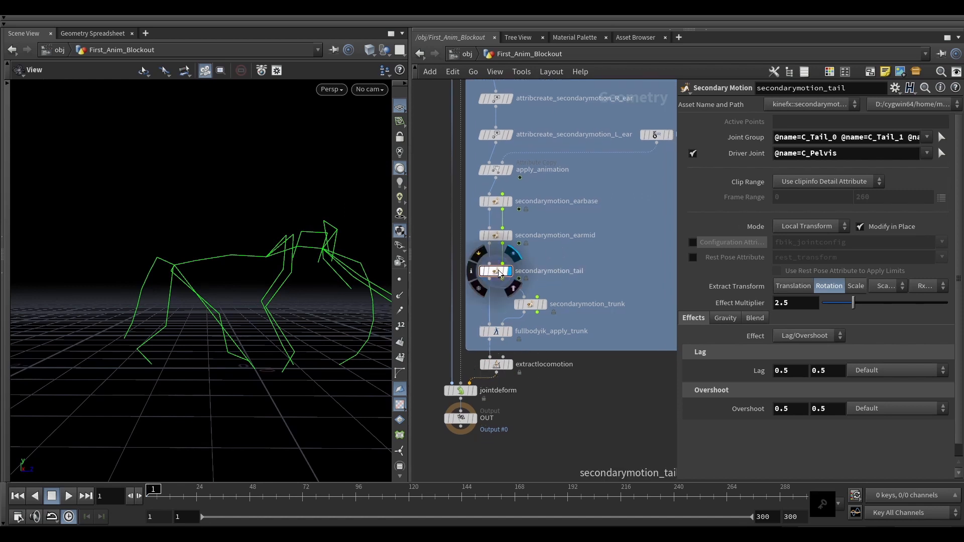
left_click(499, 236)
left_click(474, 418)
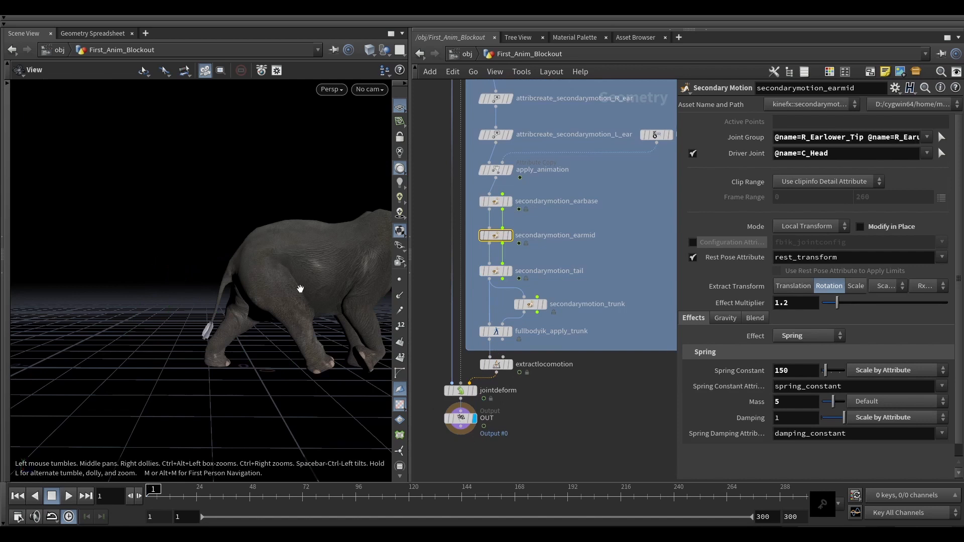
key("Up")
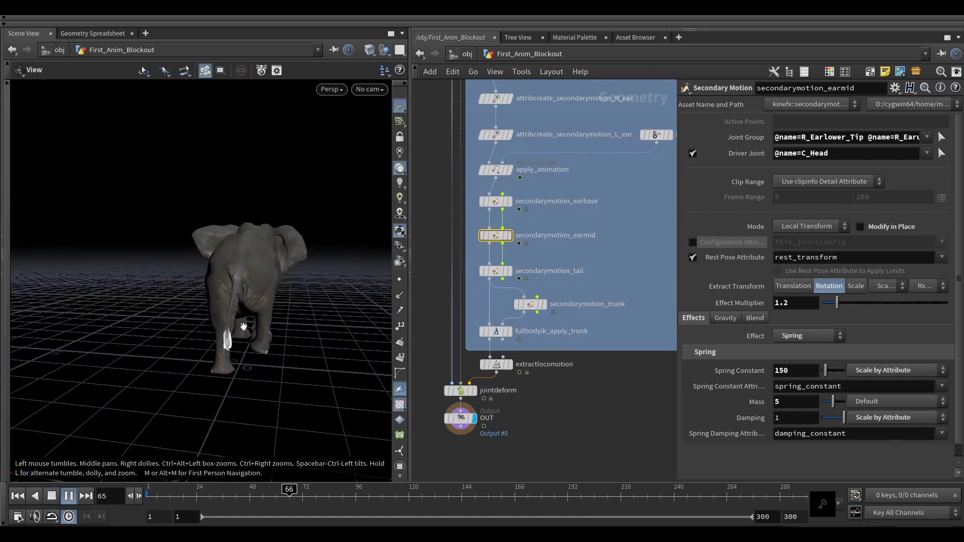
key("Up")
left_click_drag(265, 246, 219, 259)
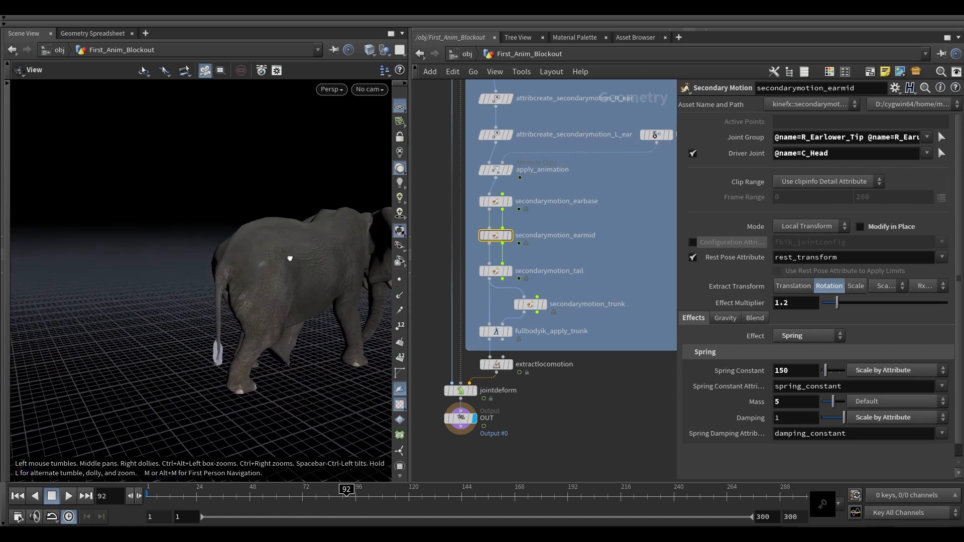
middle_click_drag(295, 256, 249, 275)
left_click_drag(232, 504, 147, 496)
- Select secondarymotion_tail, play the animation with the elephant seen from behind and return towards the start
left_click_drag(146, 329, 236, 291)
left_click_drag(560, 249, 501, 273)
middle_click_drag(315, 283, 265, 285)
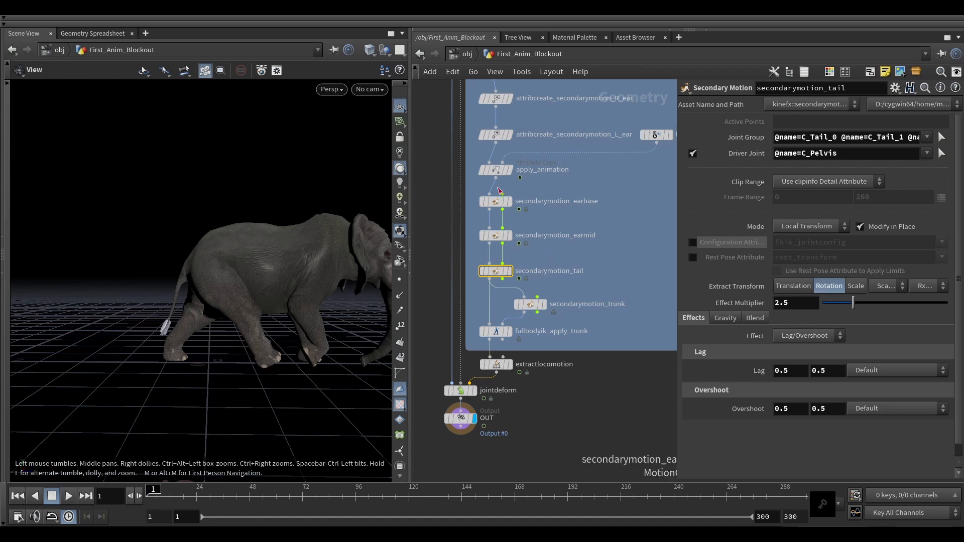
left_click_drag(293, 308, 202, 312)
key("Up")
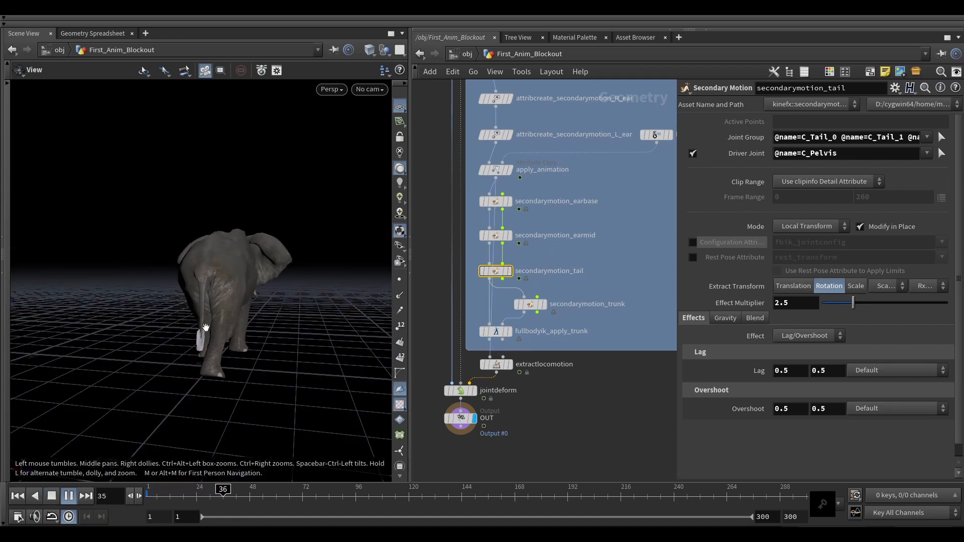
key("Up")
left_click_drag(241, 276, 260, 300)
left_click_drag(261, 496, 197, 498)
- Replay the animation from behind to examine the tail swing, then step back to frame 1
key("Up")
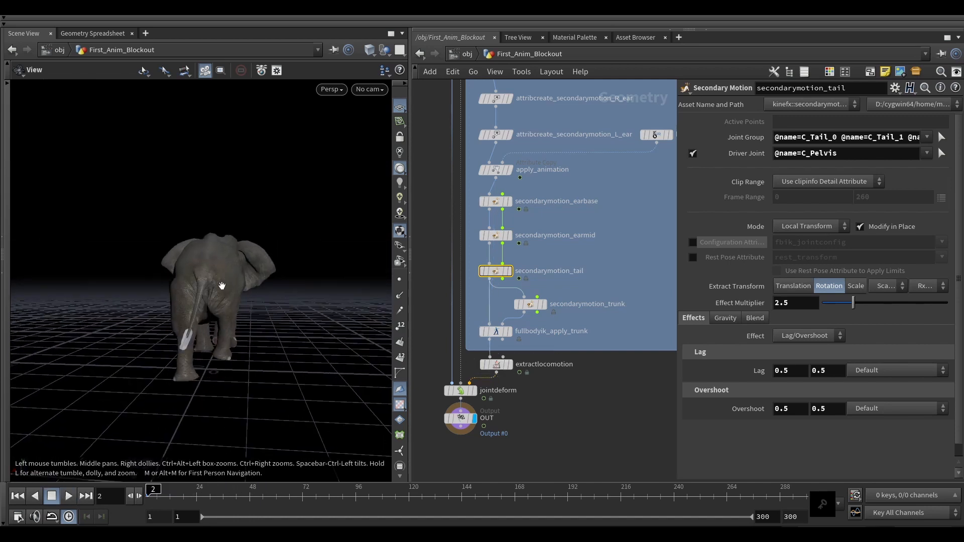
left_click_drag(185, 255, 241, 265)
key("Up")
key("Left")
key("Left")
key("Left")
- Select secondarymotion_trunk and fullbodyik_apply_trunk together to look at the trunk settings and view the elephant's trunk
left_click_drag(272, 301, 211, 274)
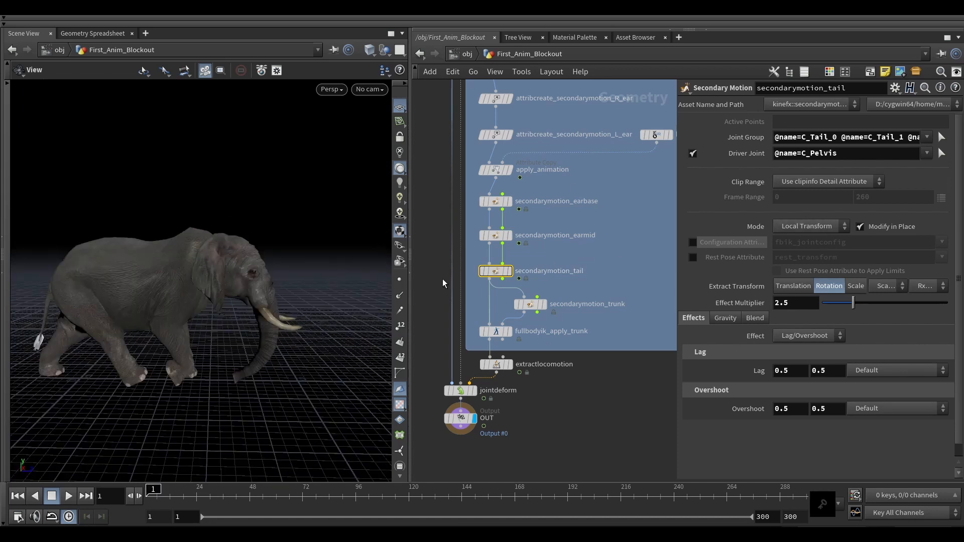
left_click_drag(482, 305, 547, 337)
mouse_move(279, 267)
left_mouse_down()
mouse_move(230, 263)
mouse_move(266, 262)
left_mouse_up()
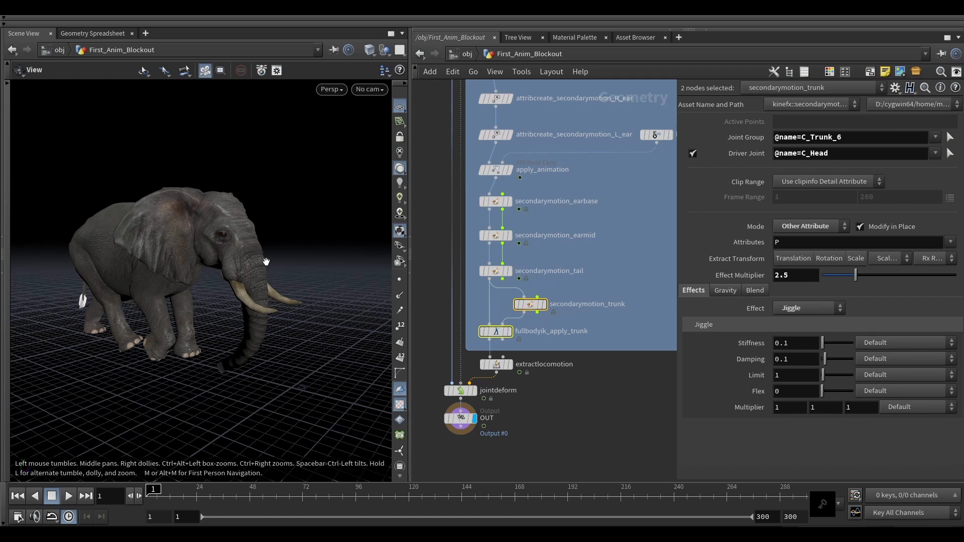
- Duplicate secondarymotion_tail beside the chain, display the copy and connect secondarymotion_tail's second output to the copy's second input
left_click(542, 272)
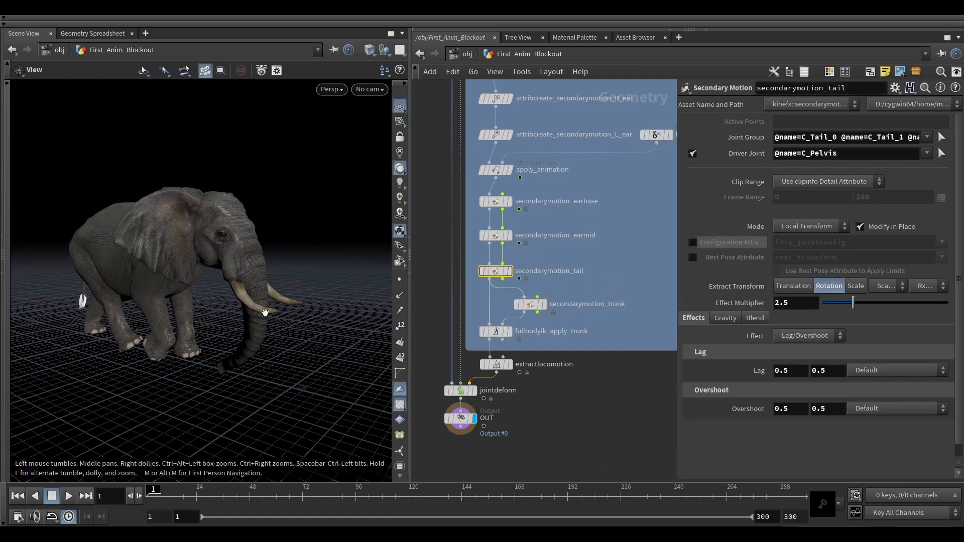
left_click(536, 307)
middle_click_drag(620, 271, 587, 273)
left_click_drag(523, 259, 452, 282)
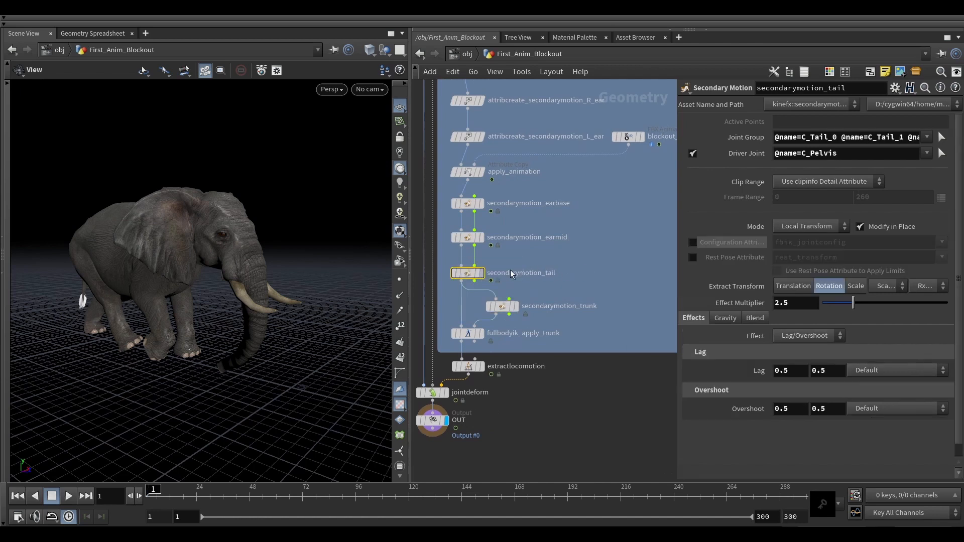
key("ctrl+v")
left_click_drag(578, 274, 594, 274)
left_click(602, 276)
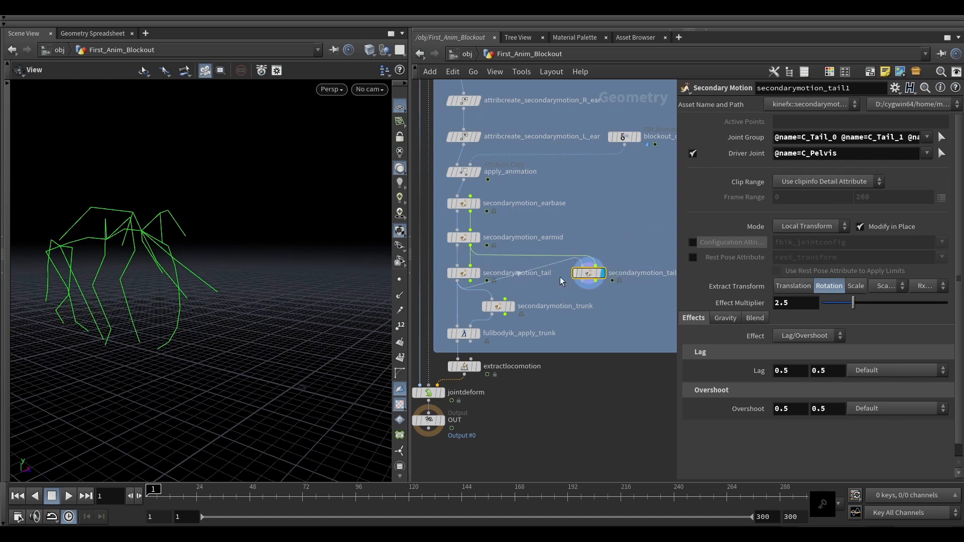
left_click(471, 281)
left_click(596, 265)
- Replace the Joint Group of secondarymotion_tail1 with the trunk joints picked on the skeleton
left_click(941, 140)
scroll(215, 251, "up", 5)
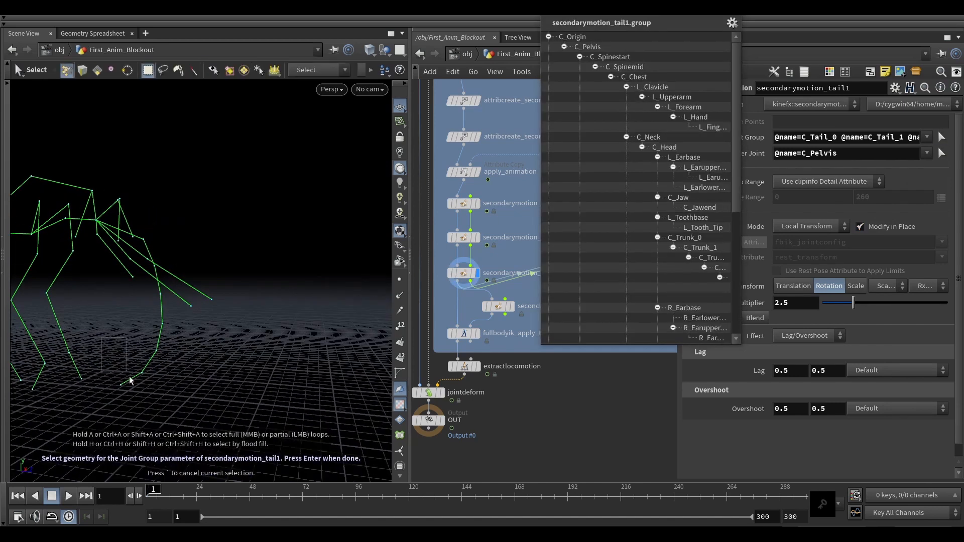
left_click(153, 264, "shift")
left_click_drag(153, 265, 177, 234, "alt")
left_click(170, 243, "shift")
right_click_drag(176, 234, 178, 242, "alt")
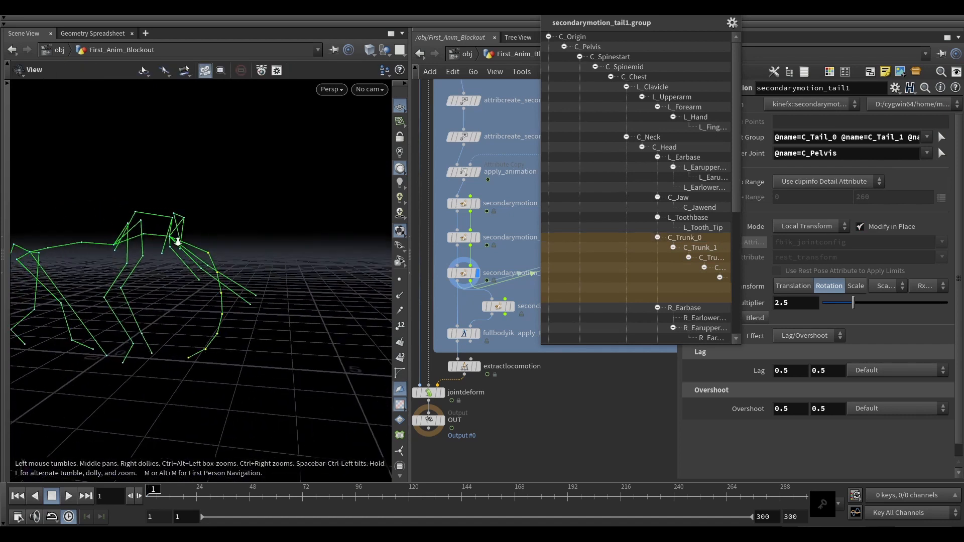
key("Return")
- Set the Driver Joint of secondarymotion_tail1 to C_Head by picking the head joint on the skeleton
left_click(940, 152)
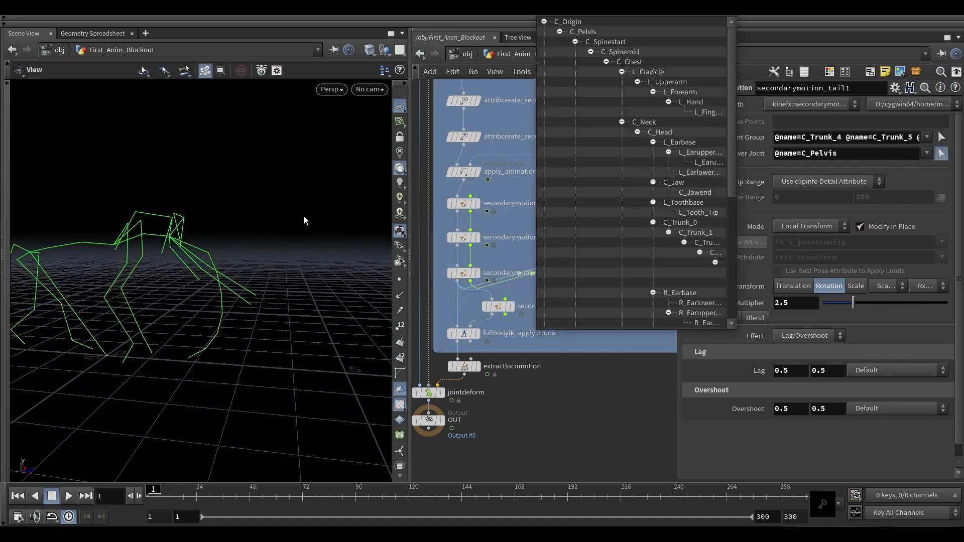
right_click(169, 236)
left_click(191, 229)
left_click(170, 236)
key("Return")
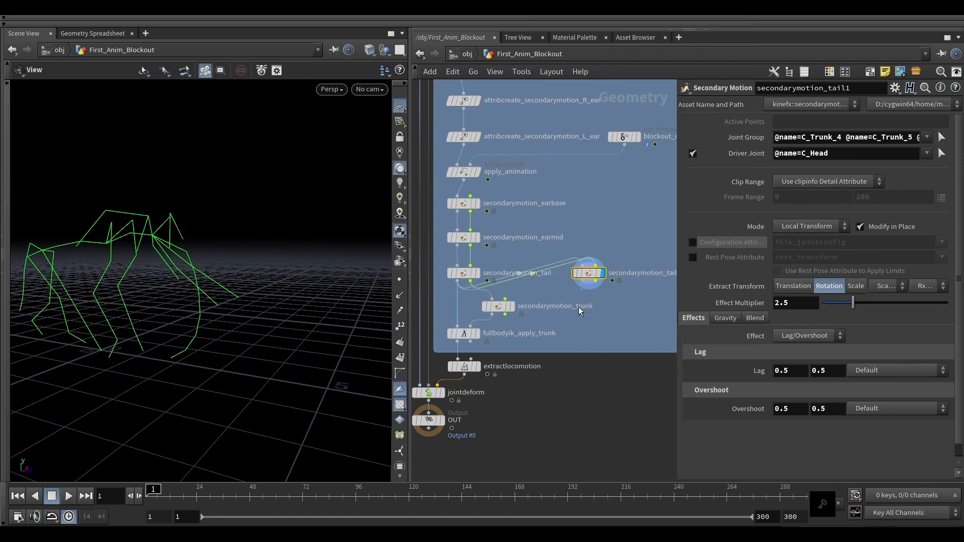
- Feed secondarymotion_tail1 into extractlocomotion, display the OUT node and play the elephant's trunk motion
left_click(441, 420)
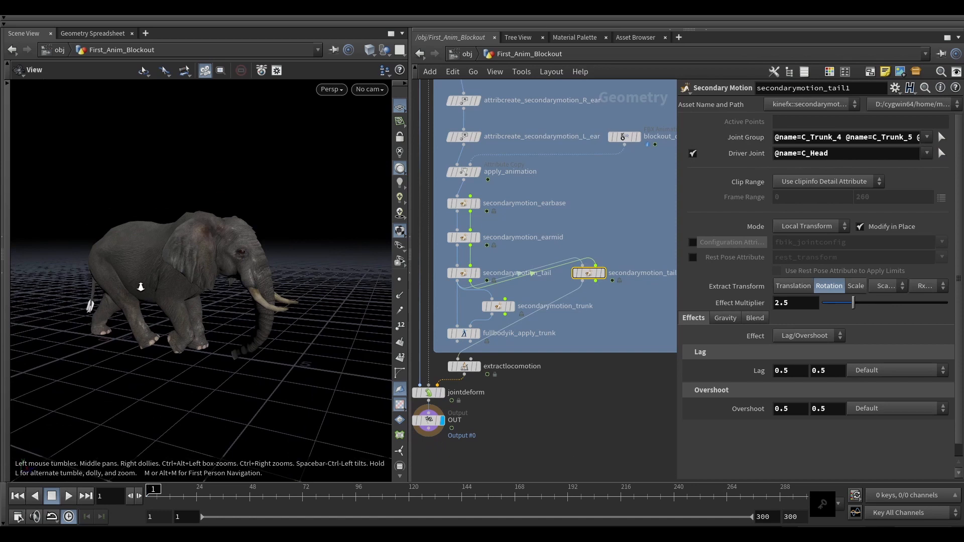
key("Up")
left_click_drag(253, 301, 282, 297)
key("Up")
- Try an Effect Multiplier of 1 on secondarymotion_tail1 and replay the trunk motion from the start
type("1")
key("Return")
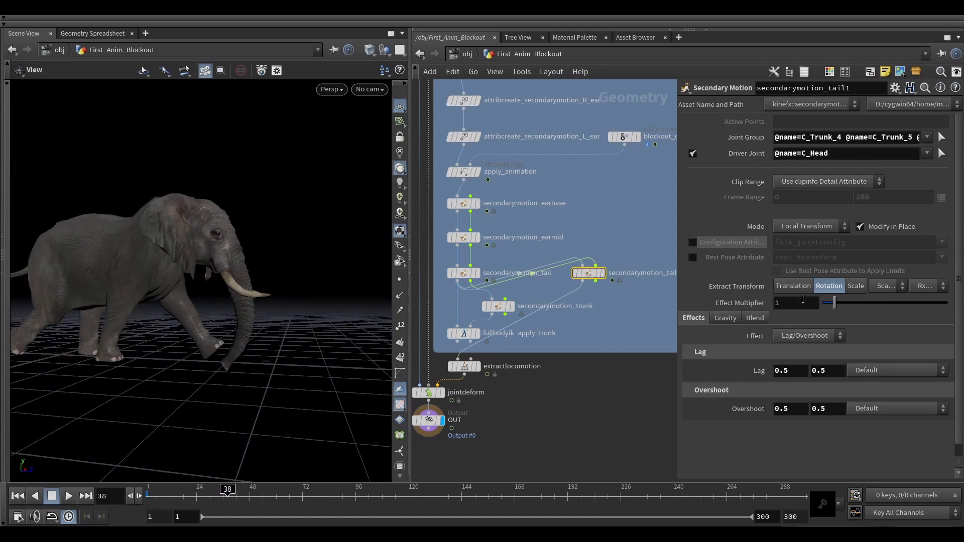
key("ctrl+Up")
key("Up")
left_click_drag(167, 387, 205, 327)
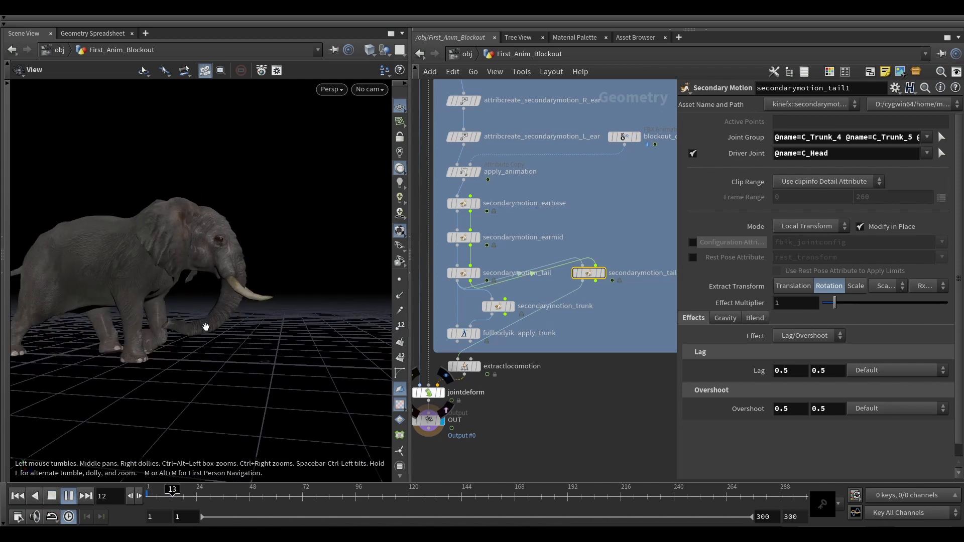
mouse_move(251, 274)
left_mouse_down()
mouse_move(229, 280)
mouse_move(243, 280)
left_mouse_up()
key("Up")
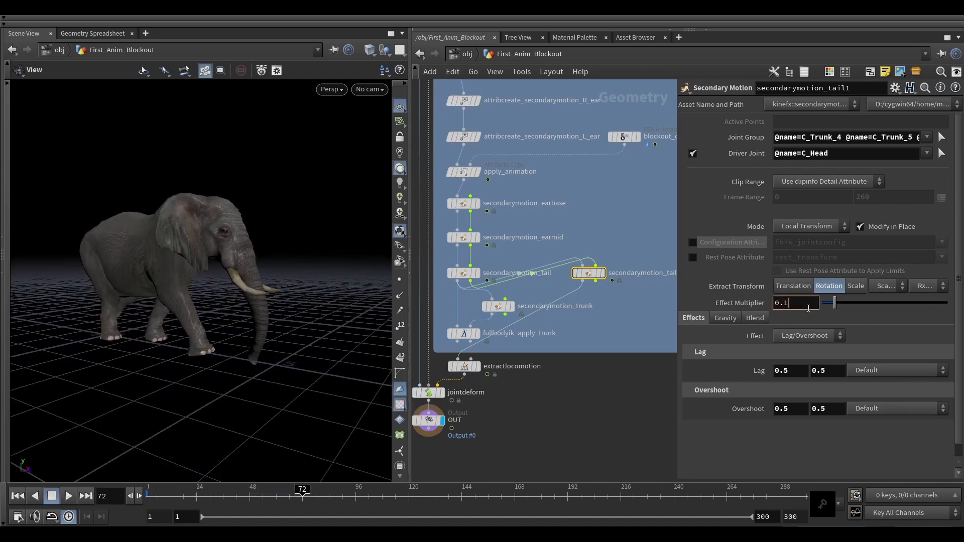
- Try an Effect Multiplier of 0.1 on secondarymotion_tail1 and play the trunk motion from frame 1
left_click_drag(171, 500, 147, 497)
left_click_drag(221, 306, 254, 319)
key("Up")
key("Up")
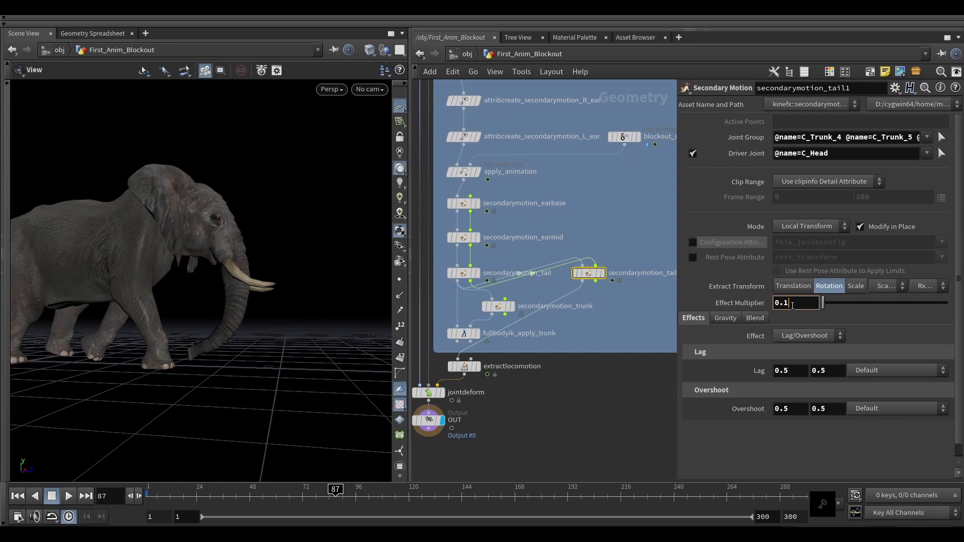
- Raise the Effect Multiplier of secondarymotion_tail1 to 0.2 and play a closer view of the trunk
left_click_drag(270, 503, 147, 497)
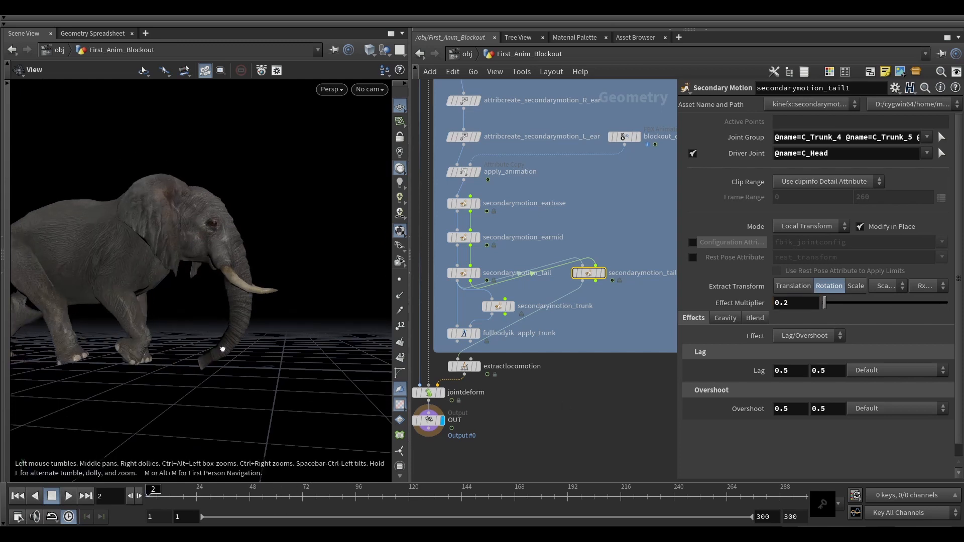
right_click_drag(222, 347, 258, 327)
key("Up")
mouse_move(246, 304)
left_mouse_down()
mouse_move(294, 303)
mouse_move(226, 306)
mouse_move(246, 308)
left_mouse_up()
key("Up")
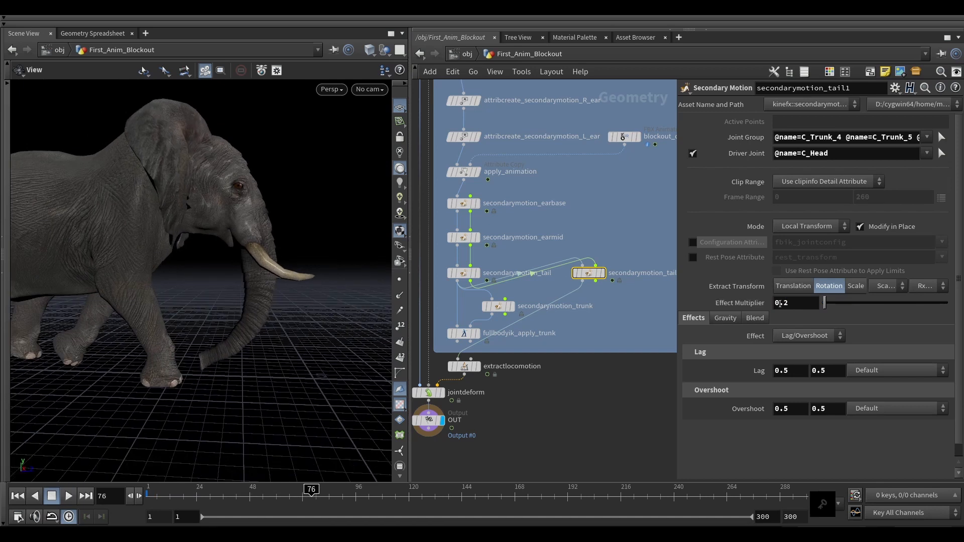
- Try an Effect Multiplier of 0.3 on secondarymotion_tail1 and play the animation from the start
key("Return")
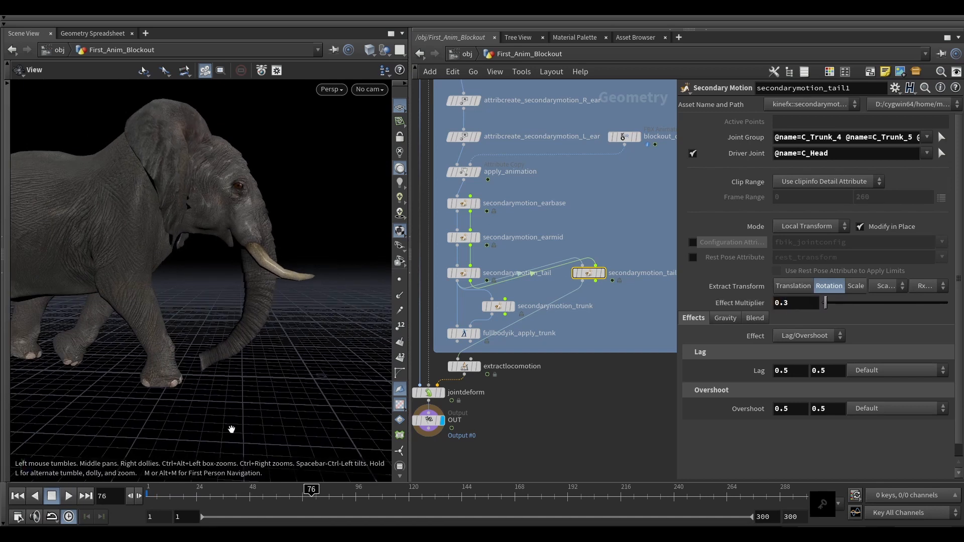
left_click(149, 492)
right_click_drag(216, 379, 252, 345)
key("Up")
left_click_drag(277, 286, 256, 262)
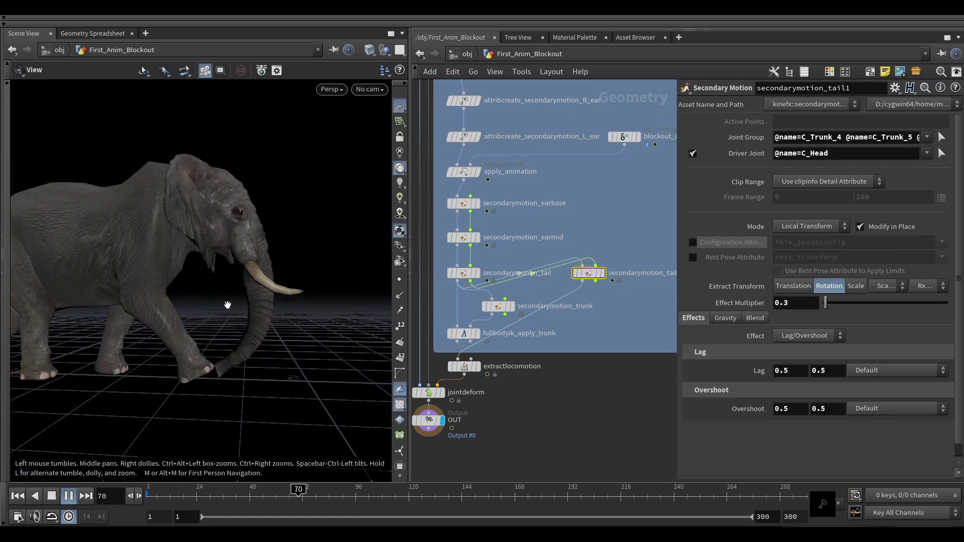
key("Up")
- Replay the animation from the start and examine the trunk motion from the side at different distances
left_click(150, 492)
left_click_drag(211, 331, 212, 335)
key("Up")
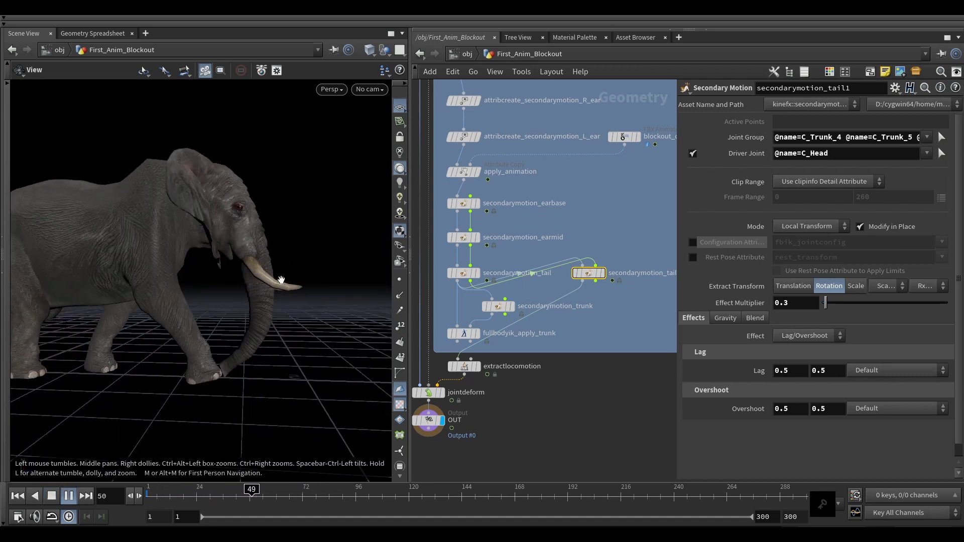
right_click_drag(274, 310, 254, 293)
left_click_drag(254, 293, 252, 281)
key("Up")
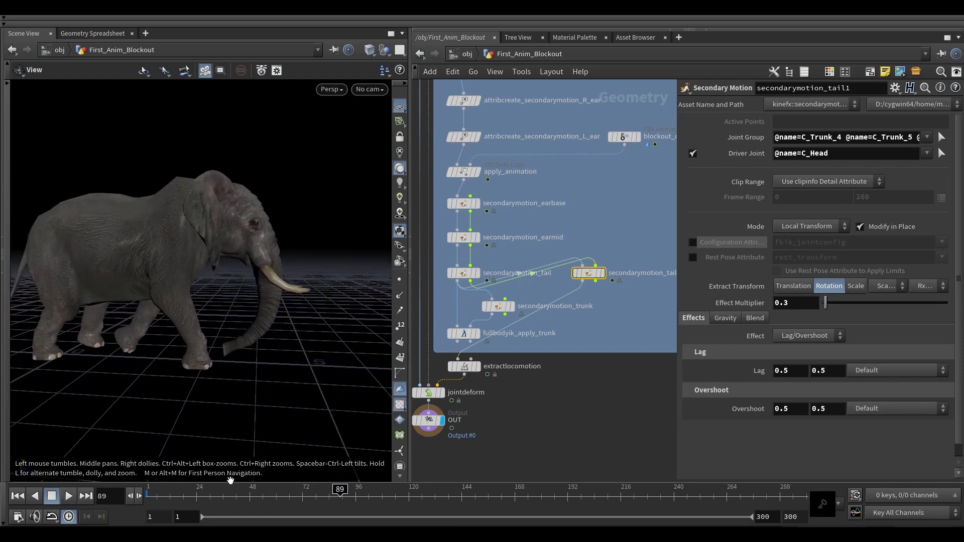
- Return to frame 1, set the Effect Multiplier of secondarymotion_tail1 to 0.2 and play the trunk motion to frame 86
left_click(149, 492)
left_click(794, 308)
type("2")
key("Return")
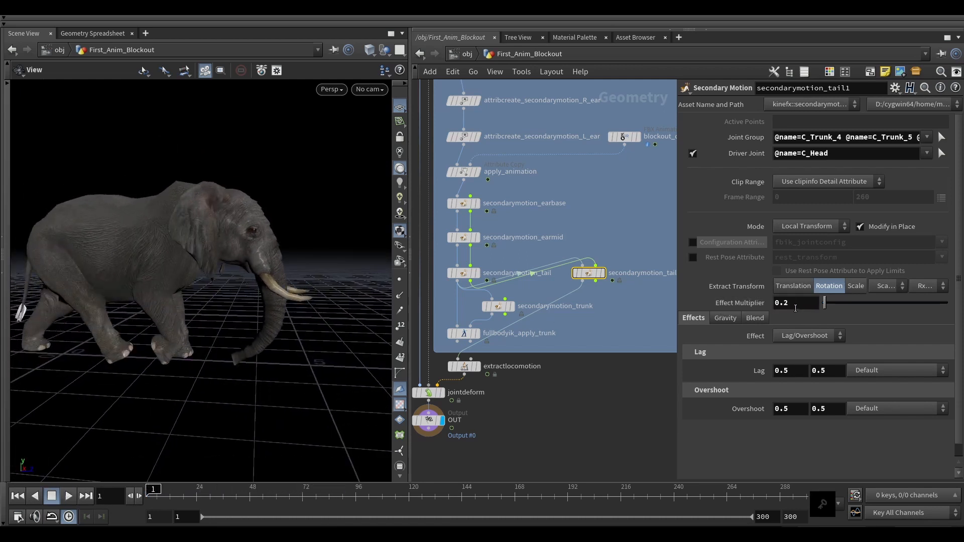
right_click_drag(284, 349, 296, 369)
left_click_drag(297, 369, 294, 359)
key("Up")
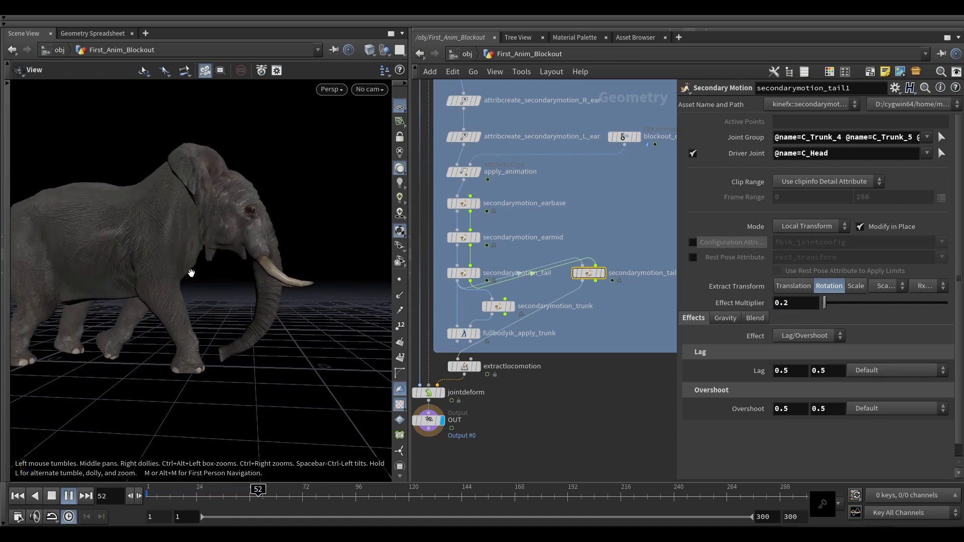
key("Up")
key("Left")
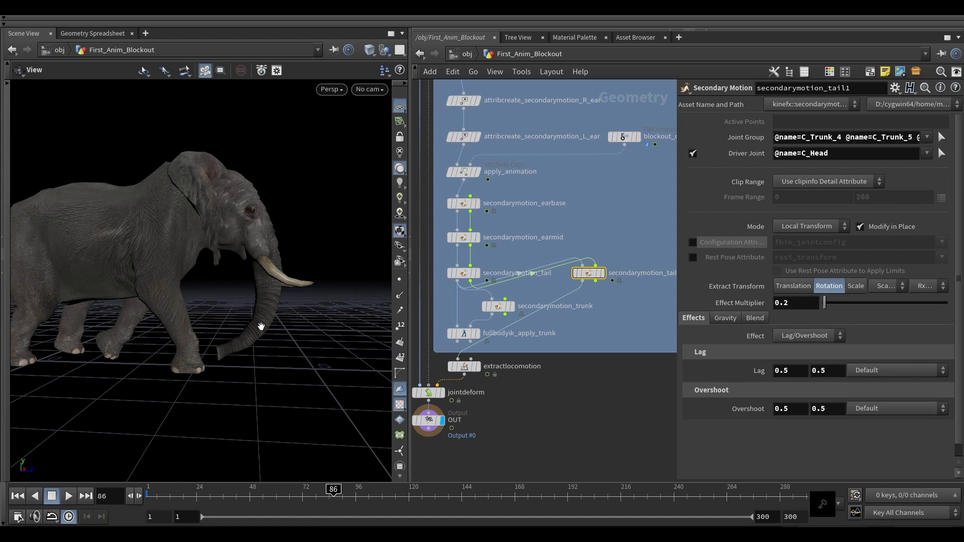
mouse_move(262, 260)
left_mouse_down()
mouse_move(241, 258)
mouse_move(271, 277)
left_mouse_up()
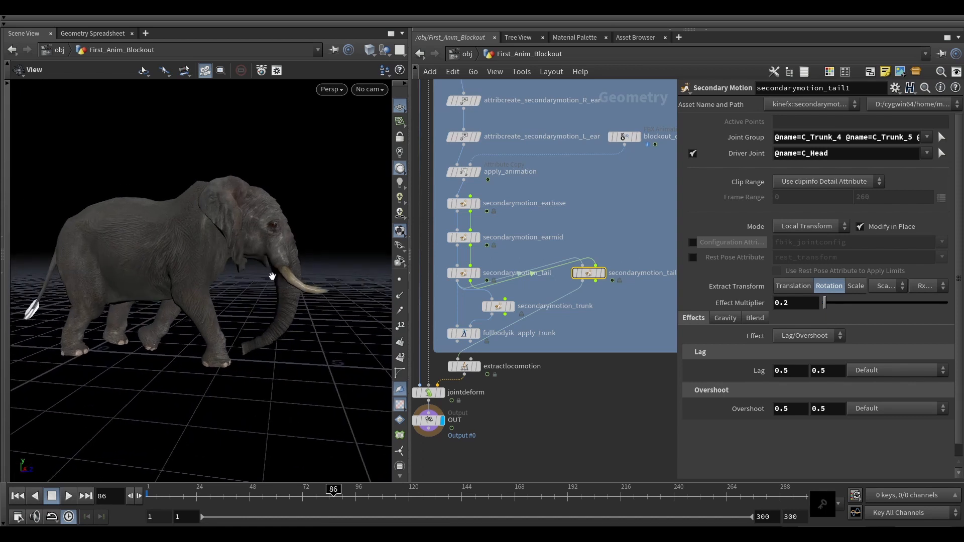
left_click_drag(235, 270, 270, 258)
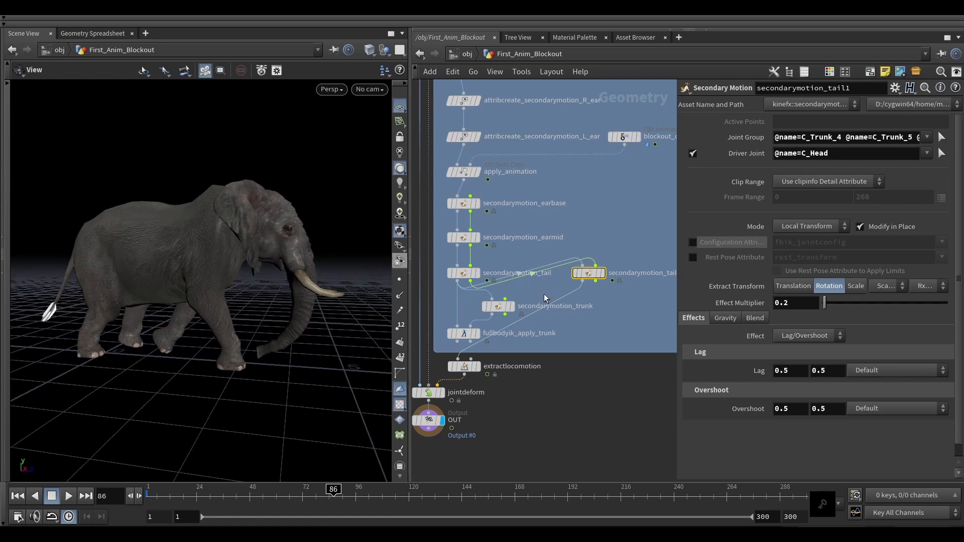
scroll(540, 294, "up", 5)
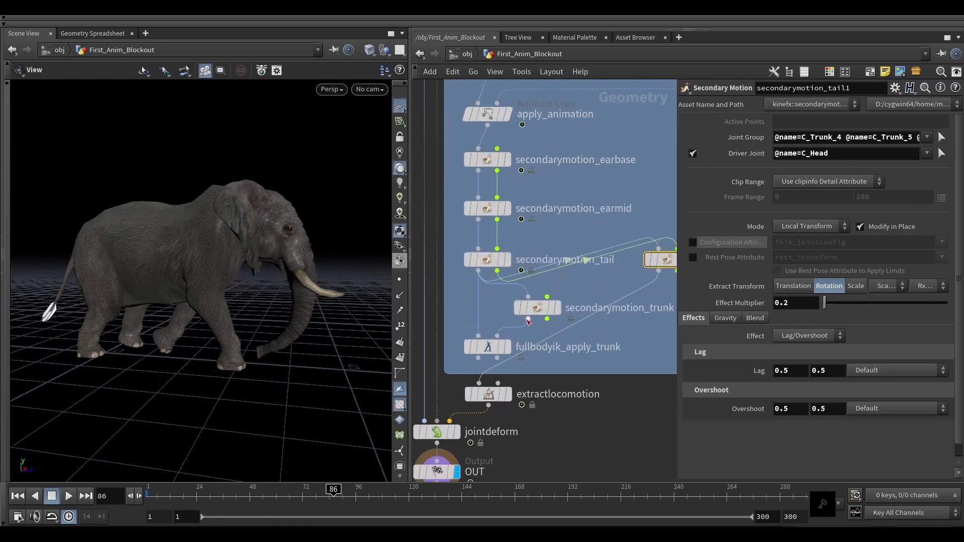
- Display the secondarymotion_trunk skeleton at frame 1 and show the joint handles of its trunk tip and driver head
key("Escape")
left_click(557, 308)
left_click(541, 308)
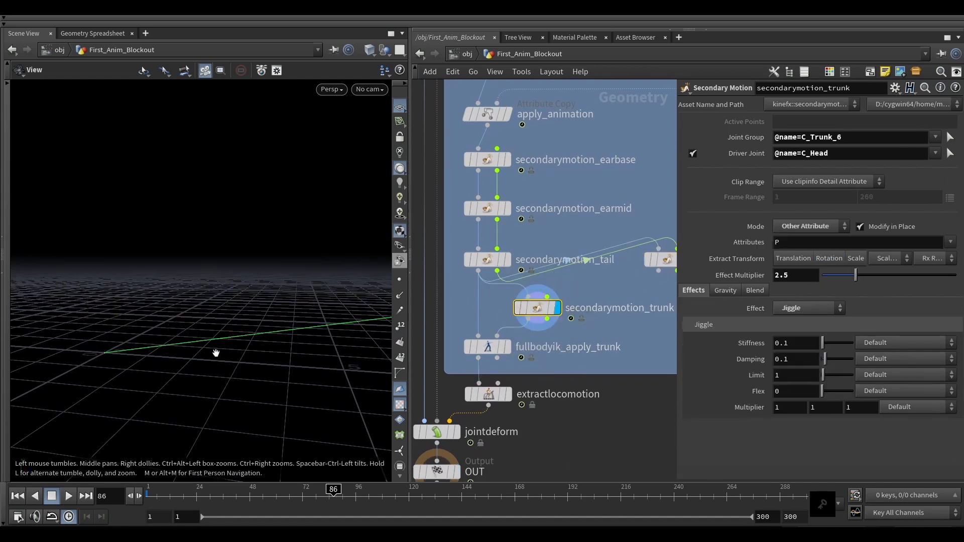
left_click_drag(166, 498, 141, 494)
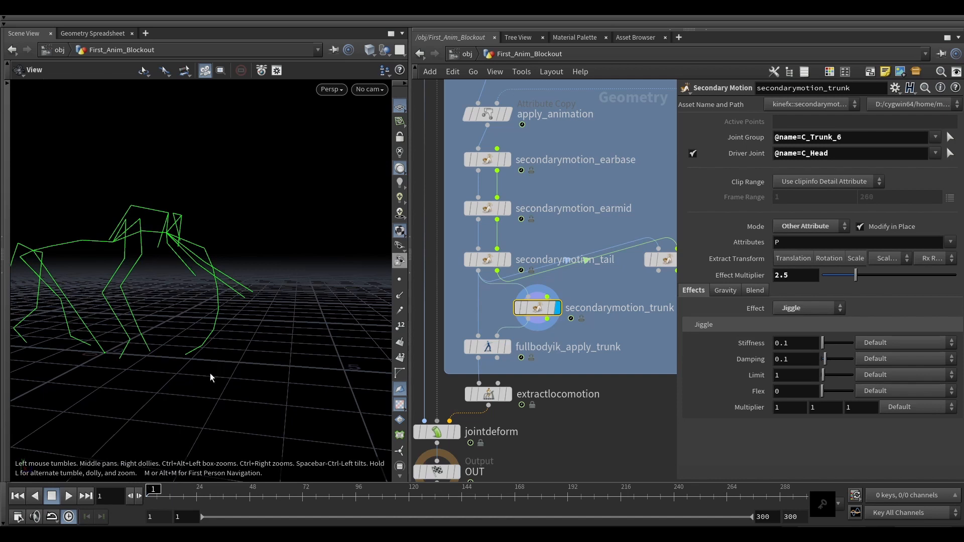
key("Return")
left_click_drag(176, 347, 200, 349, "alt")
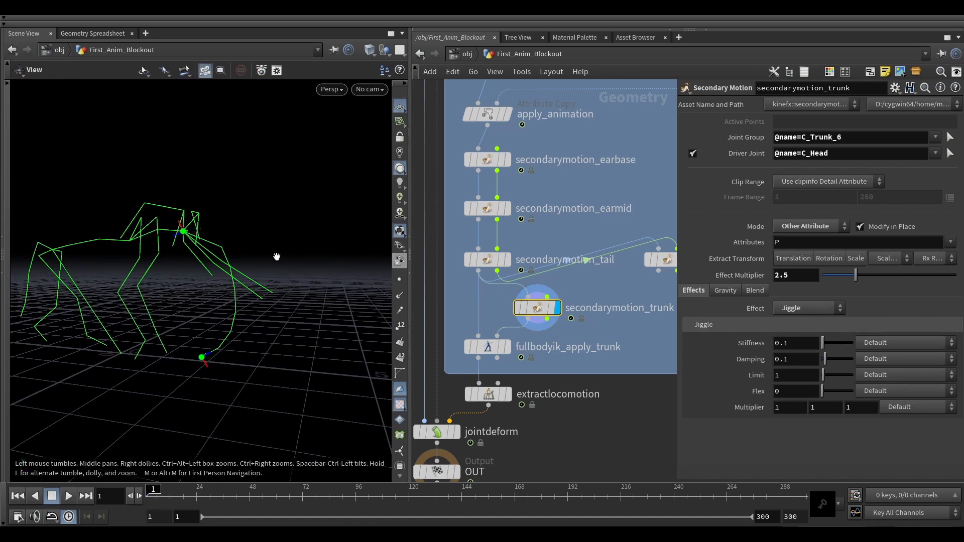
- Inspect the P attribute of secondarymotion_trunk and step frame by frame to frame 21 to examine the trunk tip's jiggle
left_click_drag(275, 256, 252, 253, "alt")
double_click(799, 241)
left_click(654, 346)
left_click_drag(274, 295, 229, 286, "alt")
left_click_drag(254, 351, 196, 298, "alt")
key("Right")
key("Right")
key("Right")
key("Right")
key("Right")
key("Right")
key("Right")
key("Right")
key("Right")
key("Right")
key("Right")
key("Right")
key("Right")
key("Right")
key("Right")
key("Right")
key("Right")
key("Right")
key("Right")
key("Right")
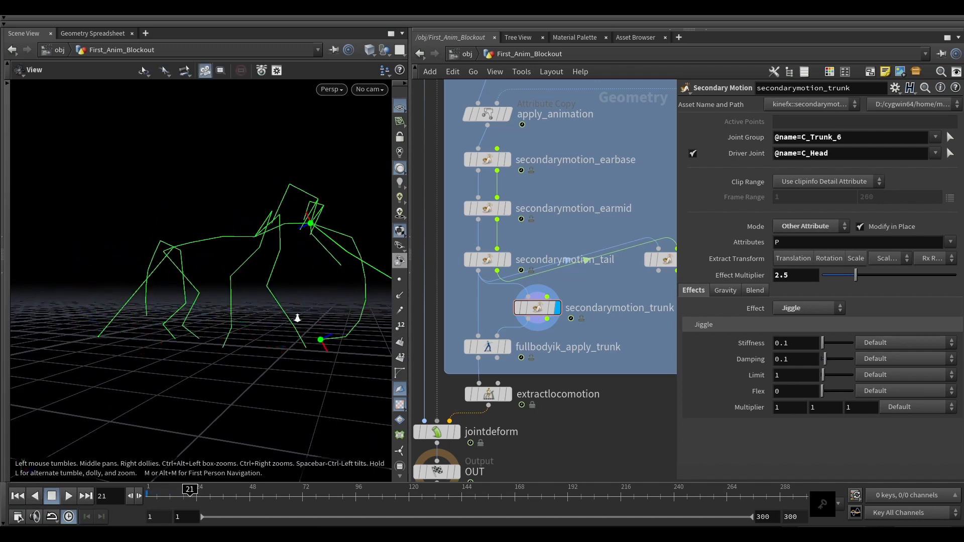
right_click_drag(296, 318, 216, 354, "alt")
- Return to frame 1, then display and select fullbodyik_apply_trunk to view its Full Body IK settings
left_click_drag(200, 504, 146, 502)
middle_click_drag(127, 274, 178, 278, "alt")
right_click_drag(178, 278, 268, 221, "alt")
left_click_drag(267, 221, 284, 295, "alt")
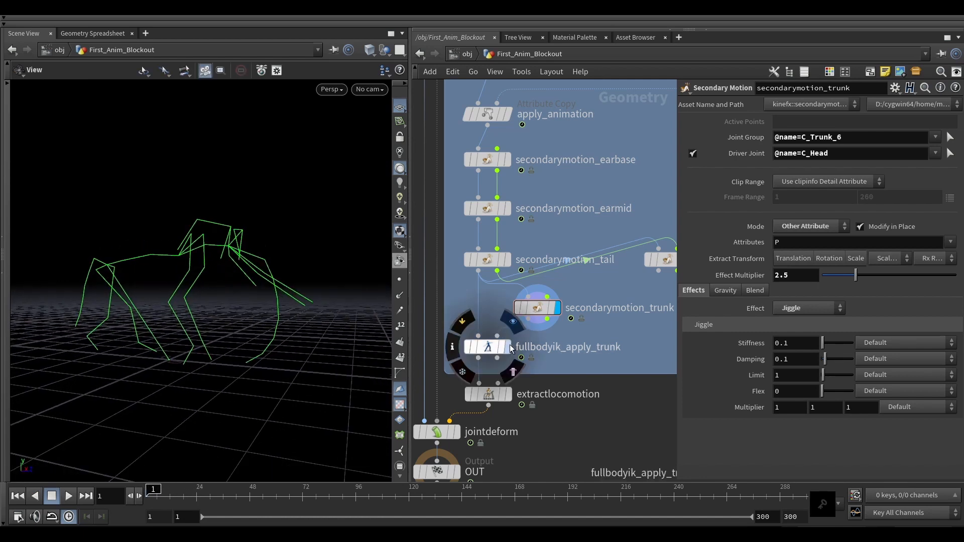
left_click(488, 348)
left_click(488, 350)
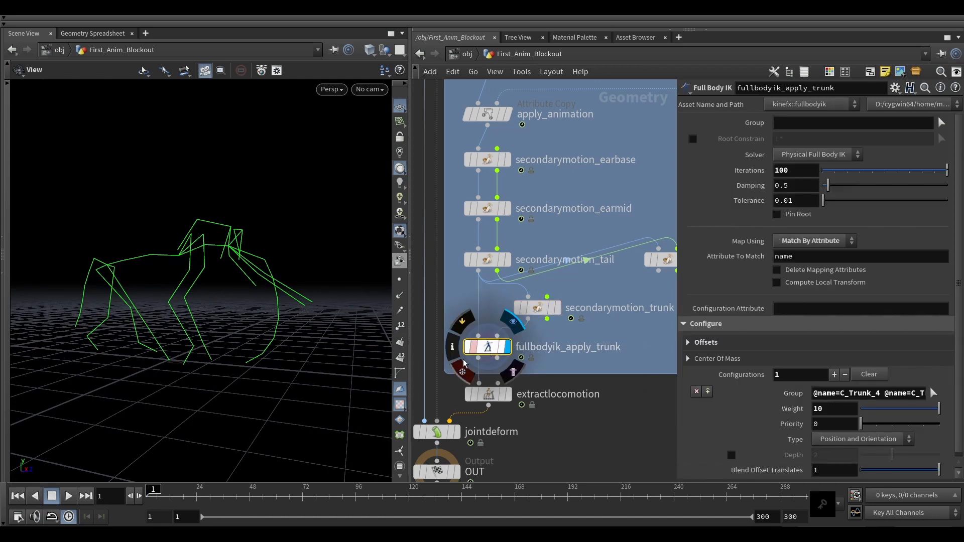
- Display the OUT node and play the skinned elephant's animation, examining the trunk from the side and front
scroll(471, 433, "down", 2)
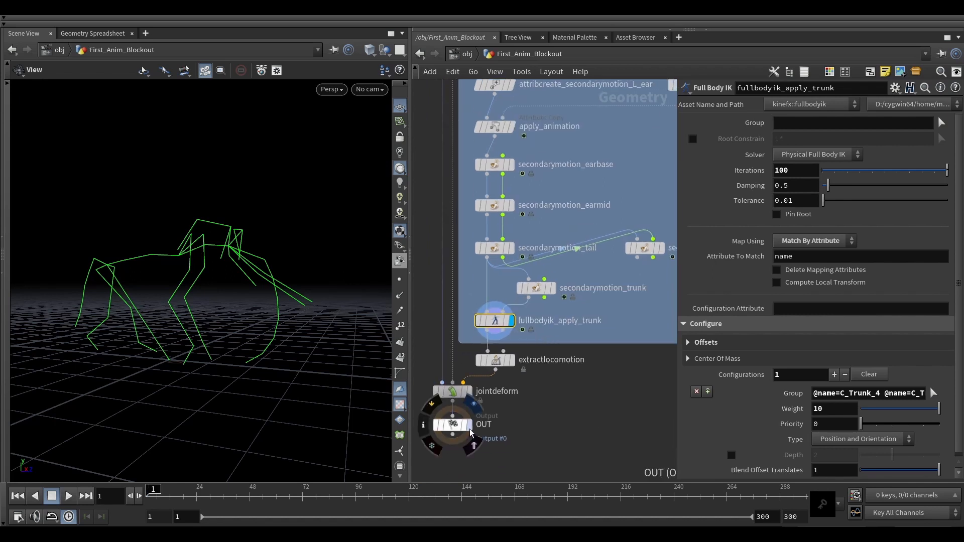
left_click(469, 426)
key("Up")
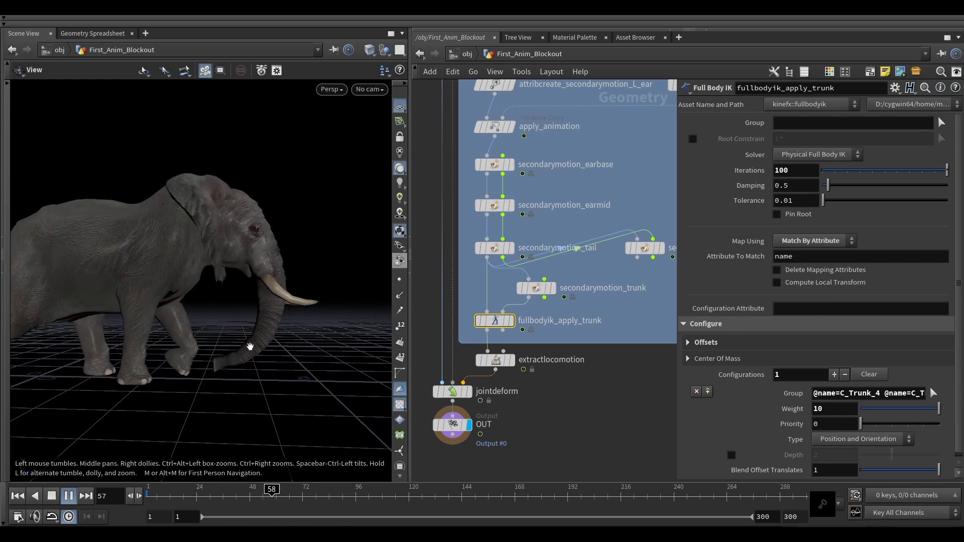
left_click_drag(249, 360, 189, 308)
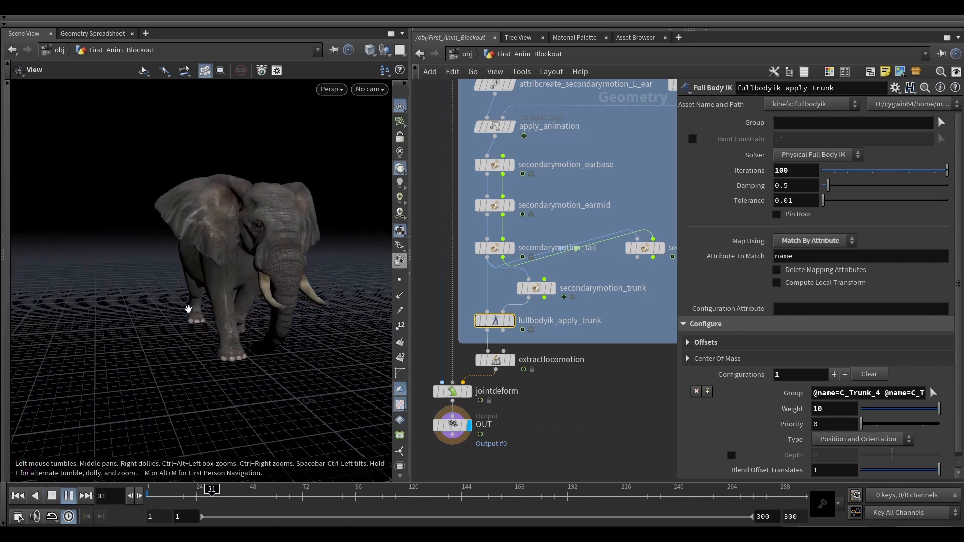
left_click_drag(215, 251, 261, 273)
- Replay the elephant animation from the start, examining the ears, tail and trunk from an angled side view, and return to frame 1
key("ctrl+Up")
key("Up")
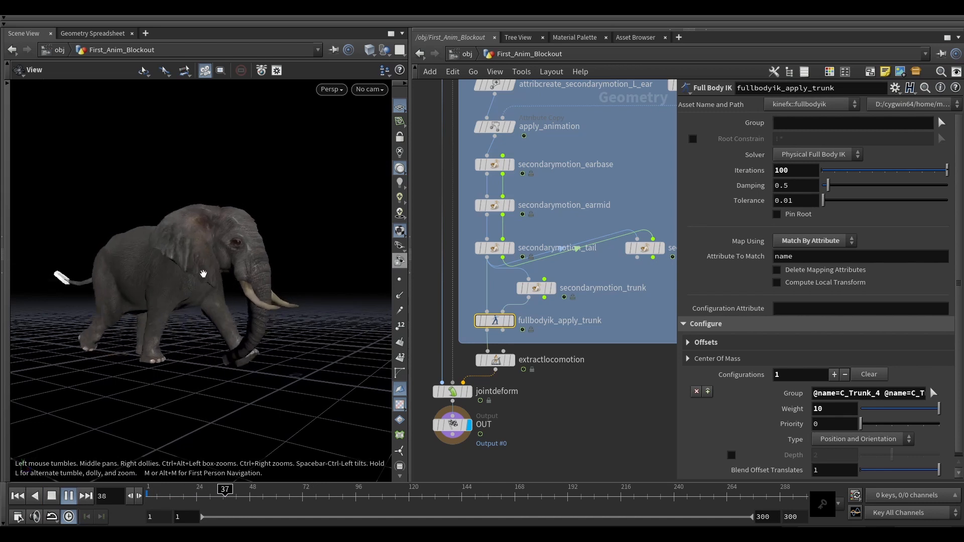
key("Up")
key("ctrl+Up")
mouse_move(252, 288)
left_mouse_down()
mouse_move(254, 276)
mouse_move(246, 279)
left_mouse_up()
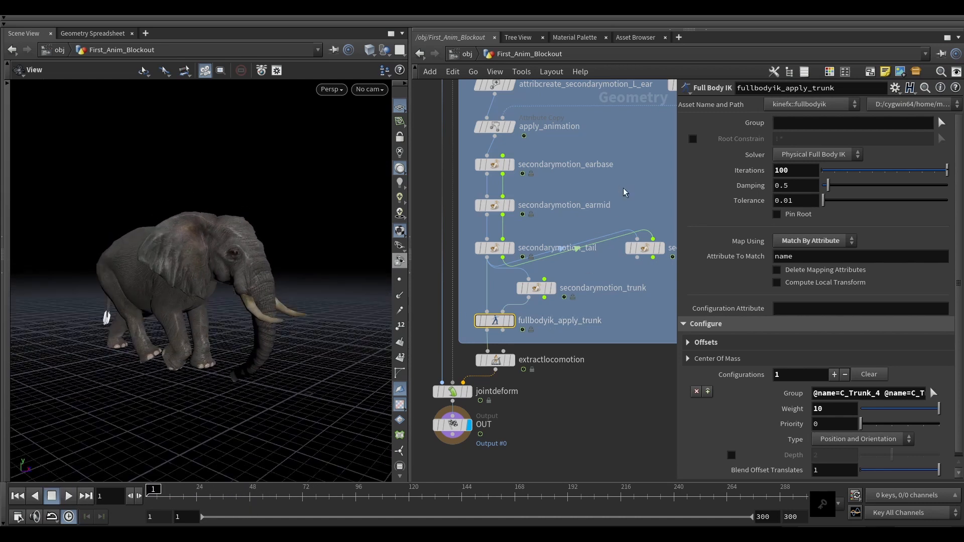
- Delete the secondarymotion_tail1 node from the Non-Sim Secondary Motion box and bring the whole network into view
middle_click_drag(653, 177, 634, 218)
left_click(624, 288)
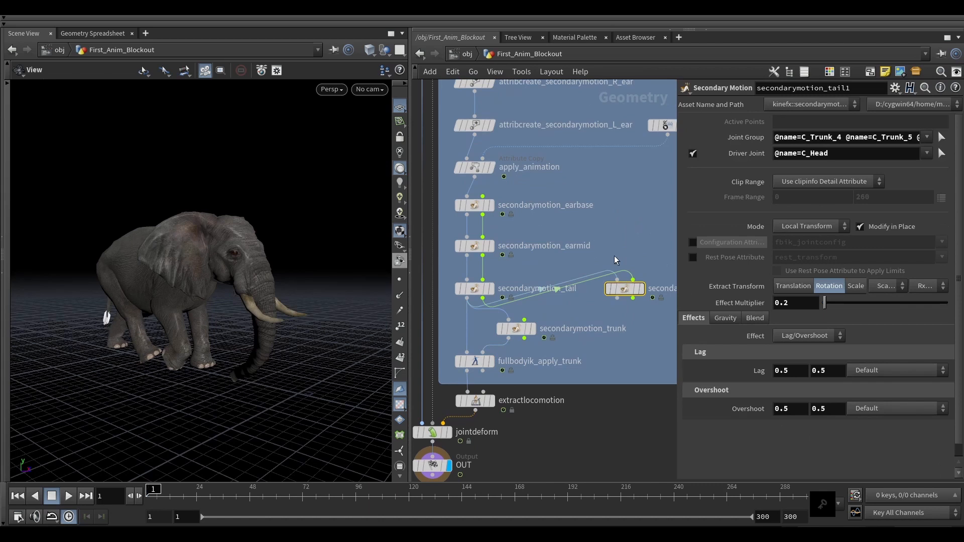
key("Delete")
scroll(601, 266, "down", 5)
middle_click_drag(609, 234, 577, 290)
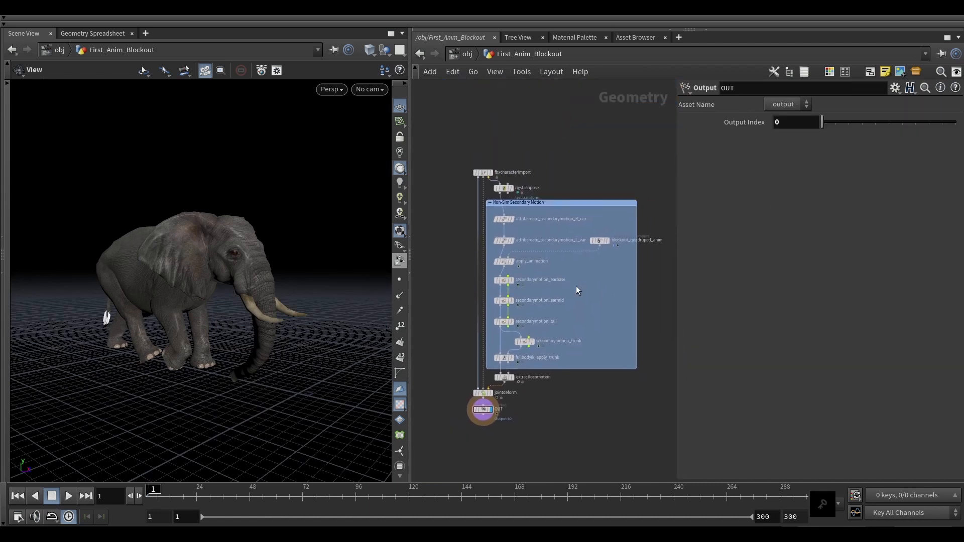